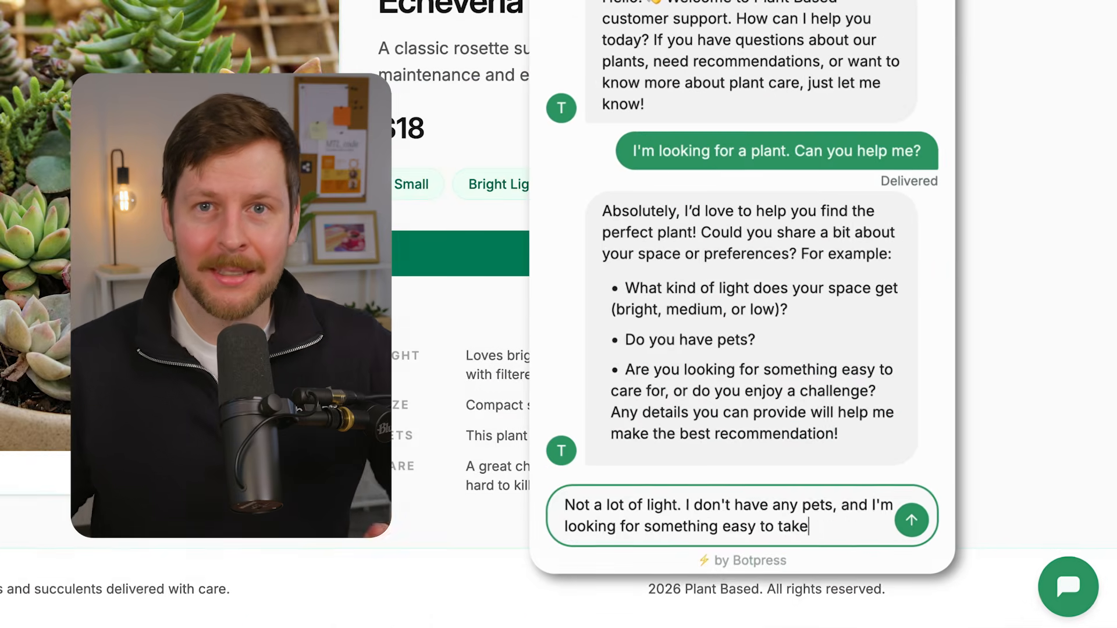
Step: Tell the plant shop chatbot you want something easy to take care of, and ask whether the plants are sustainably sourced
type("care of")
key("Return")
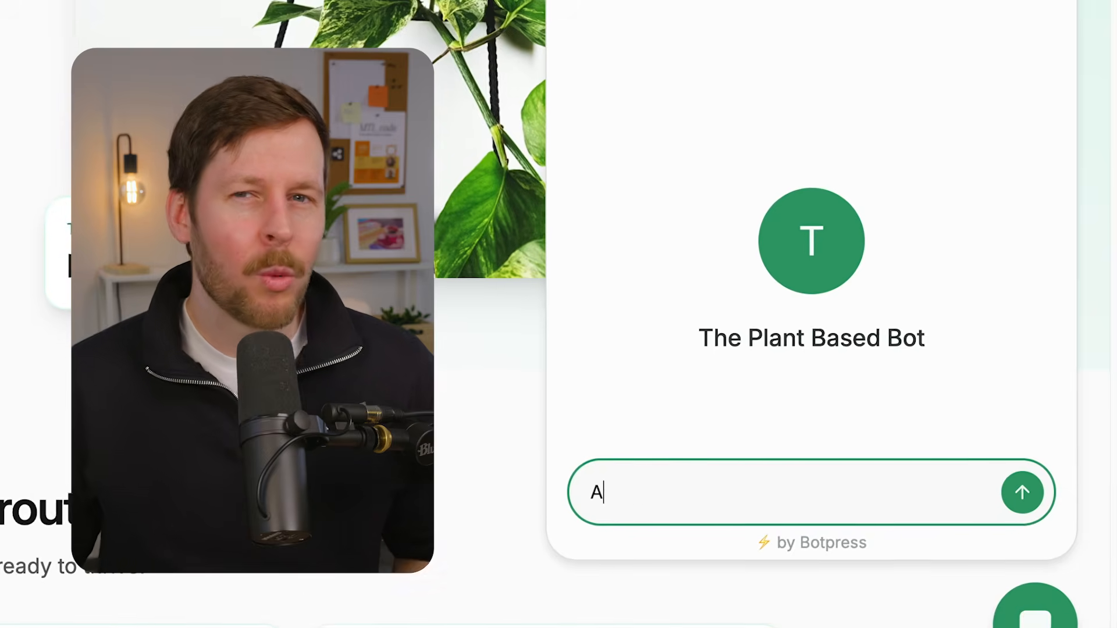
type("re your plants sustainably sourced?")
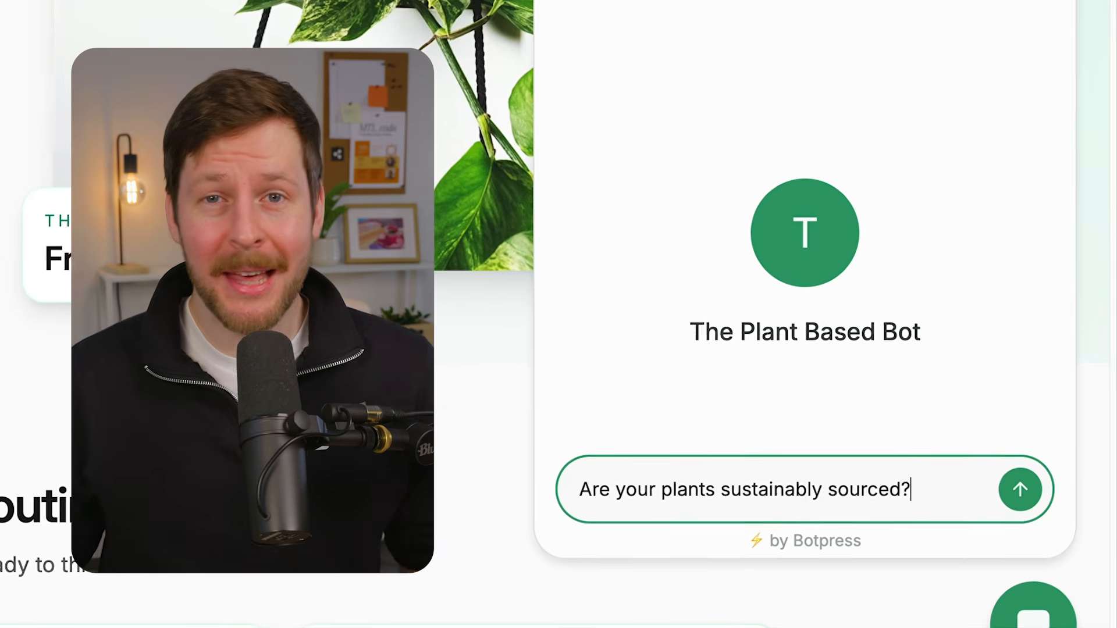
key("Return")
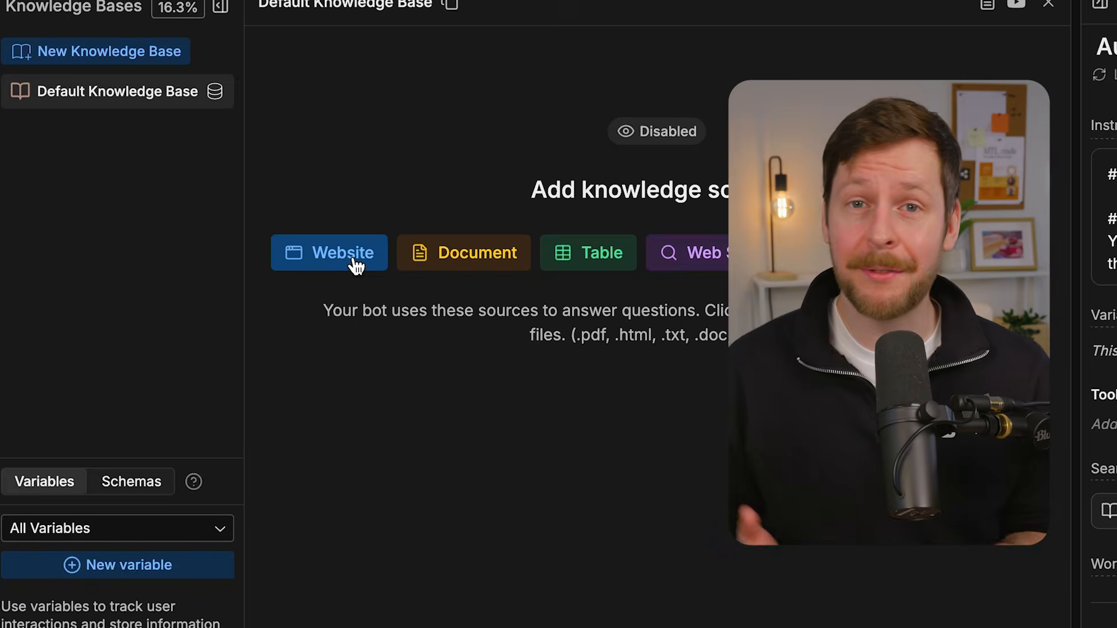
Step: Start adding a website knowledge source and choose a green swatch as the webchat's colour
left_click(349, 254)
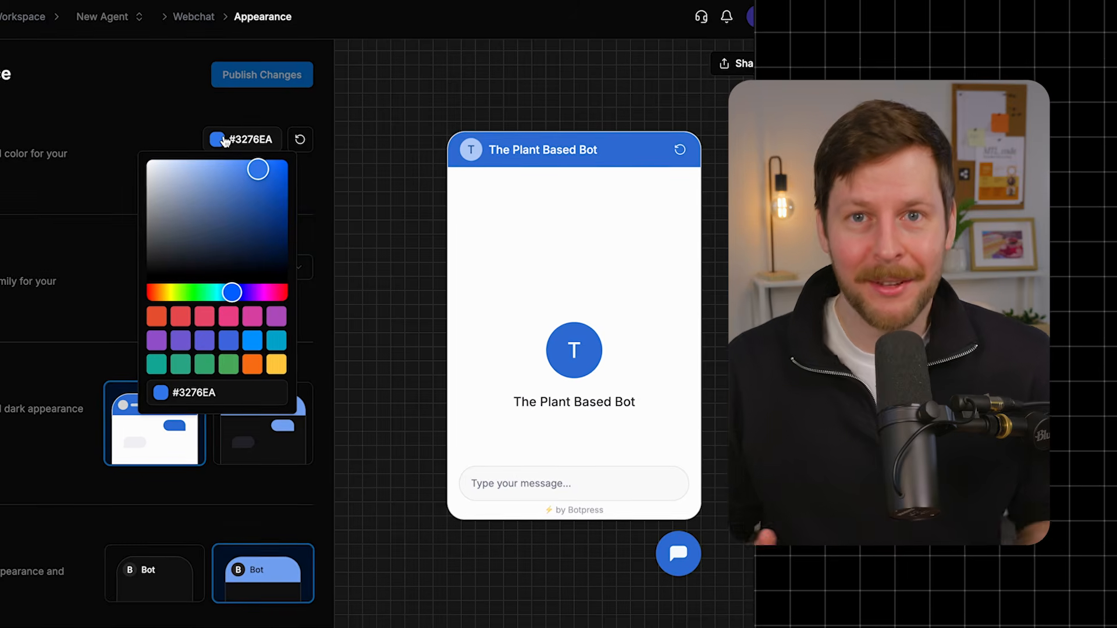
left_click(205, 364)
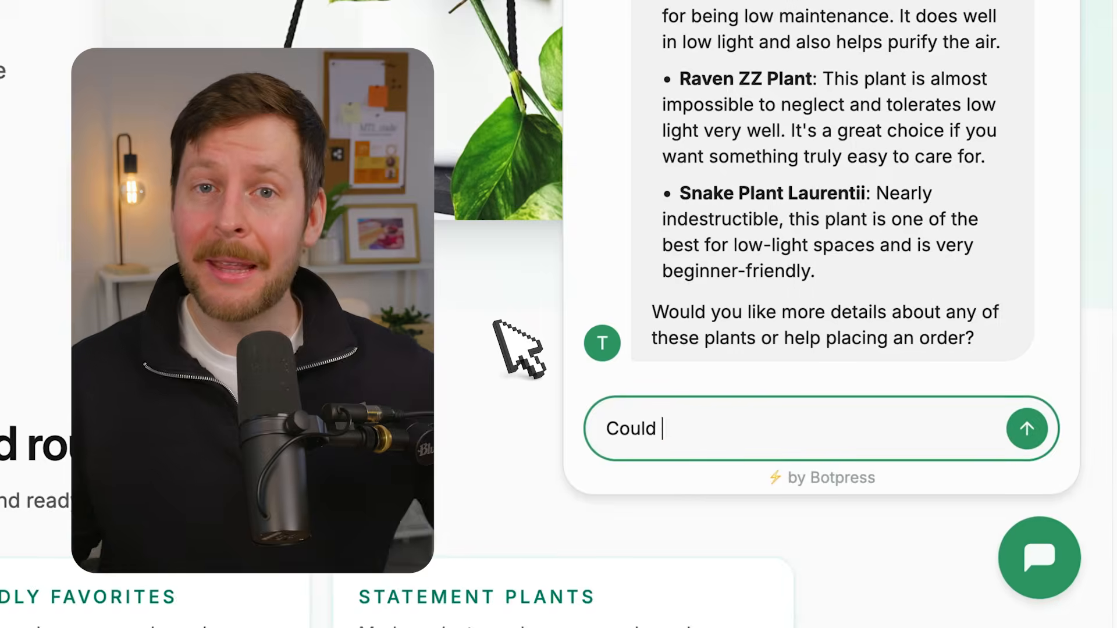
Step: Ask the chatbot for more details about the Peace Lily and open the product link in its reply
type("you give me more details about the Peace Lily?")
key("Return")
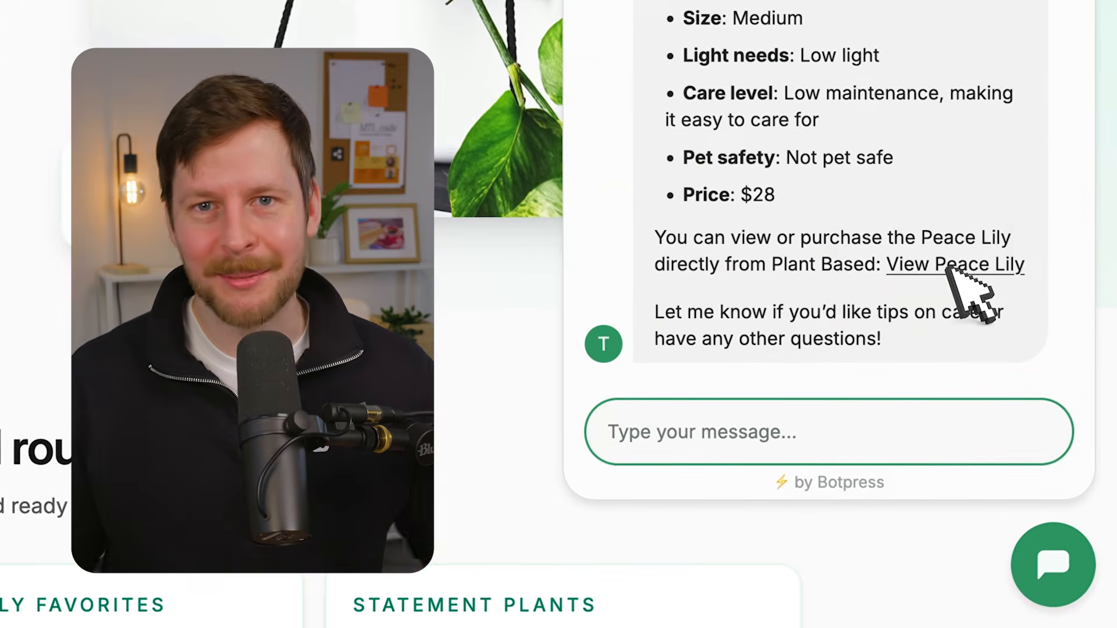
left_click(945, 266)
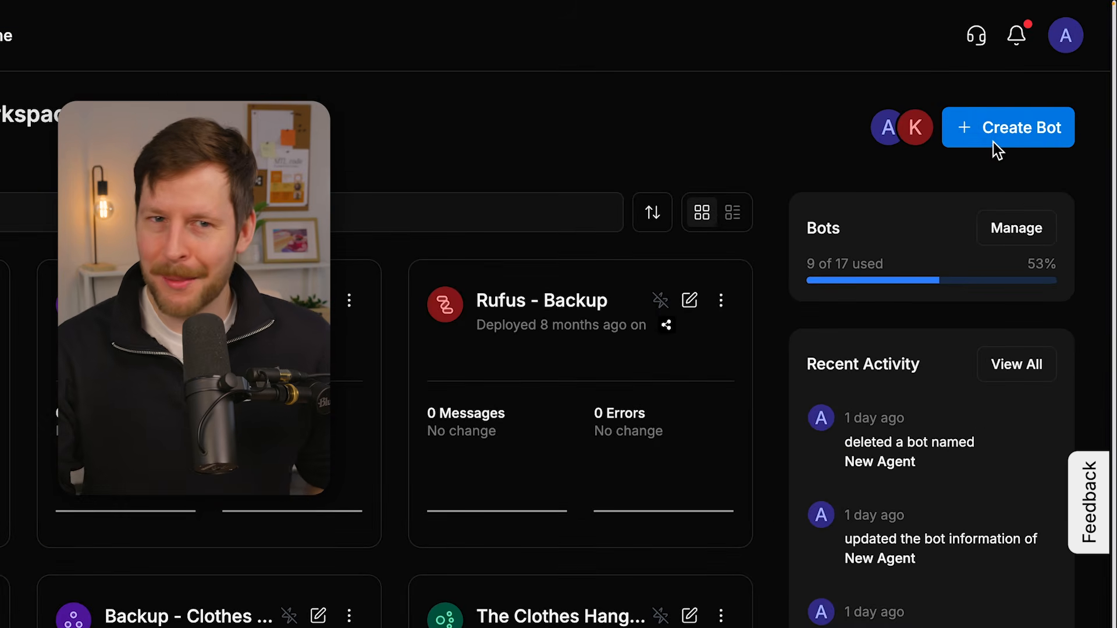
Step: Create a new bot in Botpress Studio, starting from scratch instead of using the guided setup
left_click(993, 143)
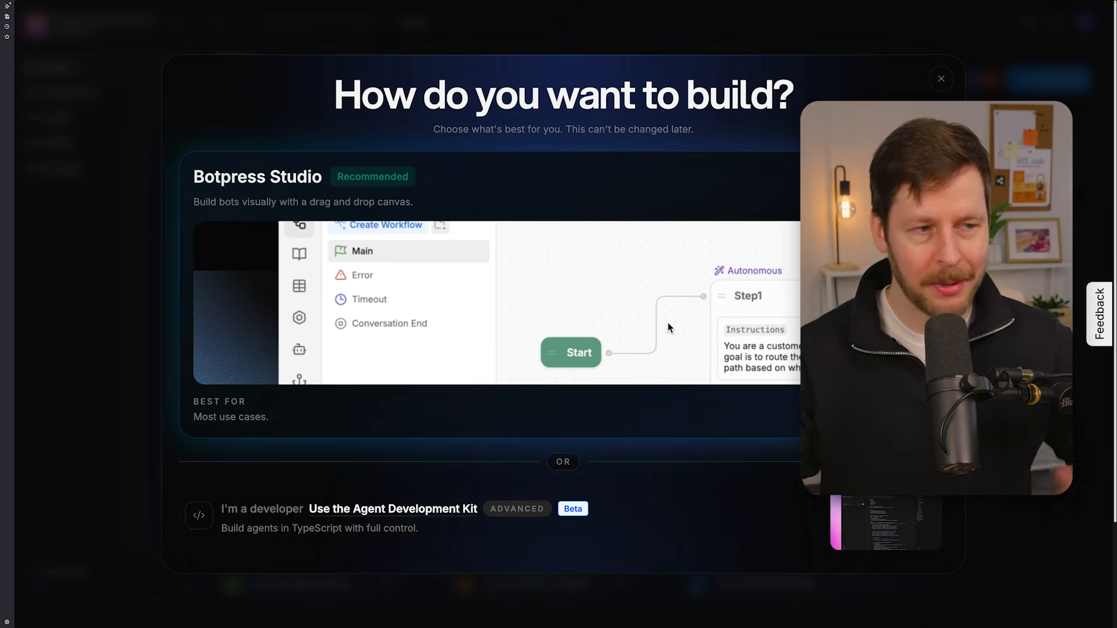
left_click(486, 229)
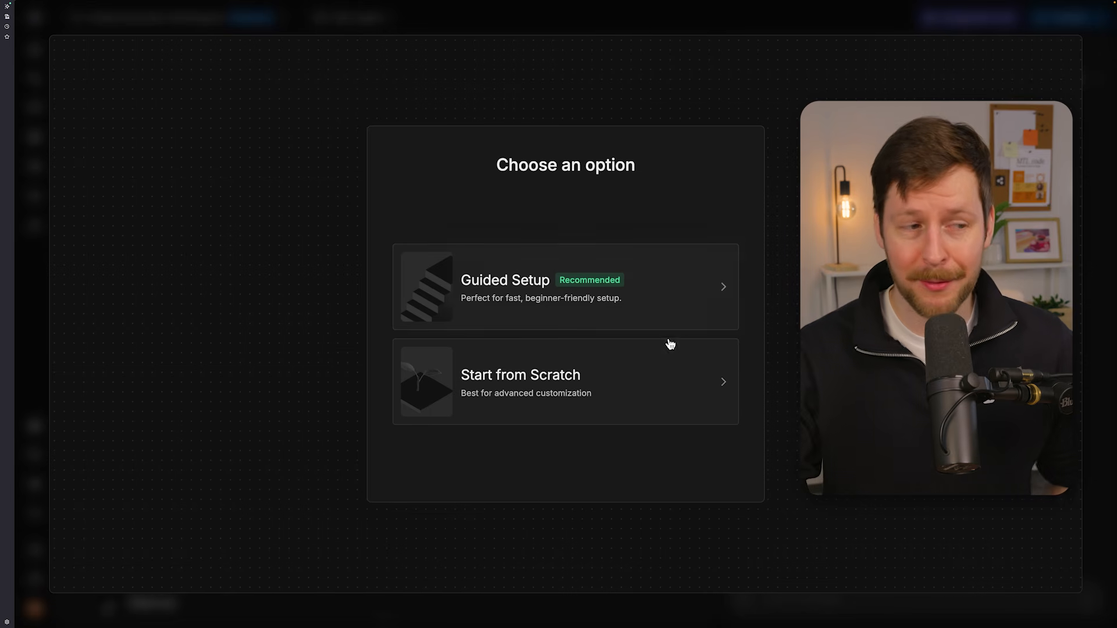
left_click(653, 376)
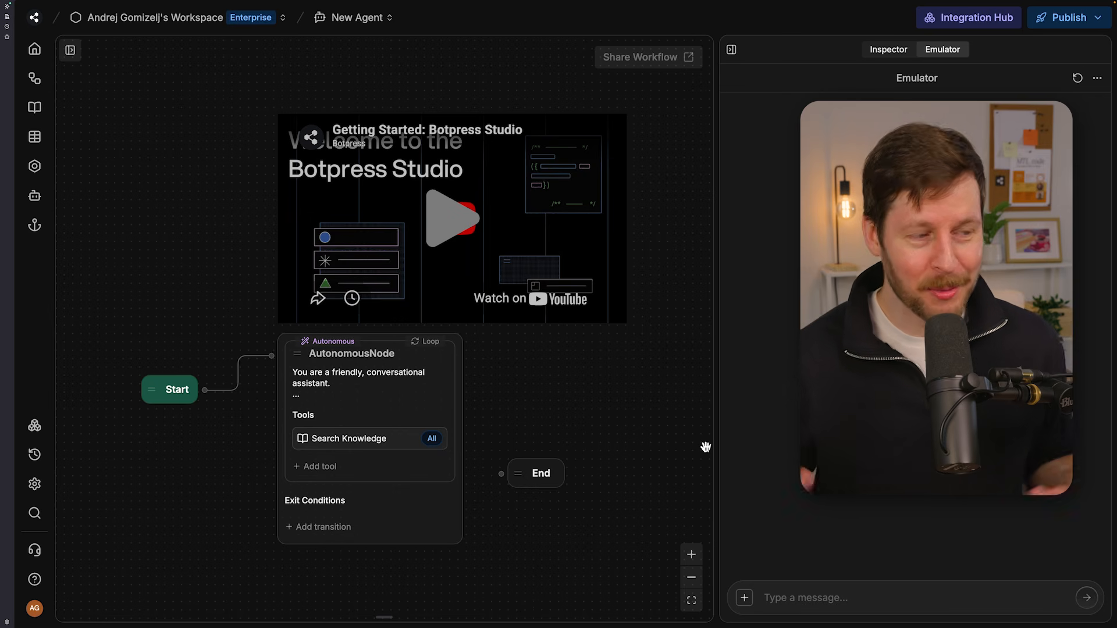
Step: Open the AutonomousNode's instructions for editing and delete all of the default text
left_click_drag(624, 403, 689, 355)
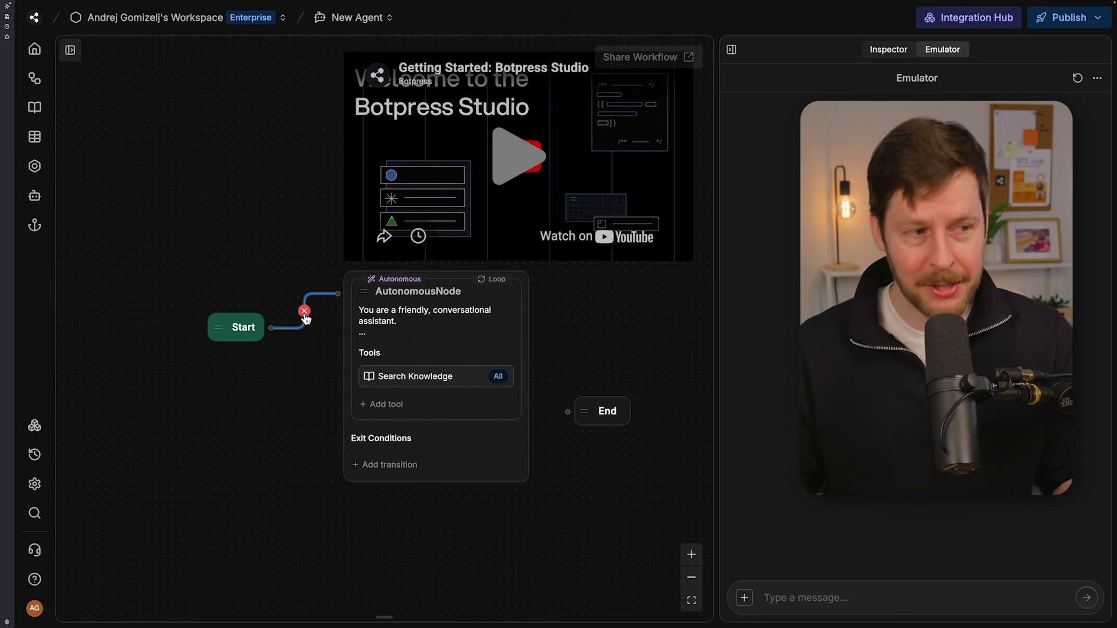
left_click(378, 336)
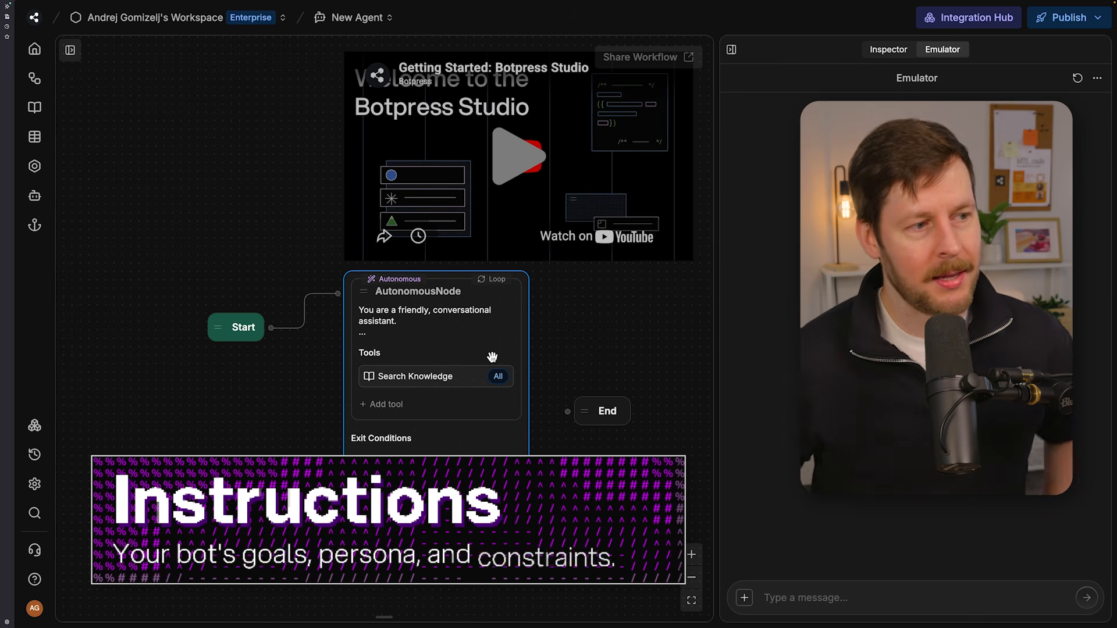
left_click(492, 357)
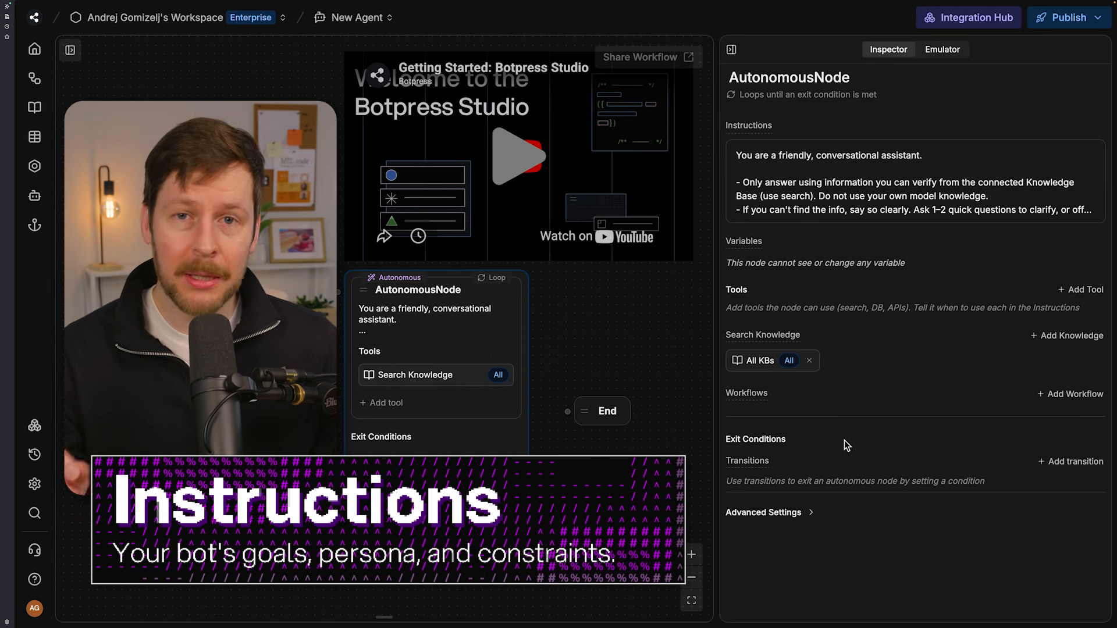
left_click(844, 202)
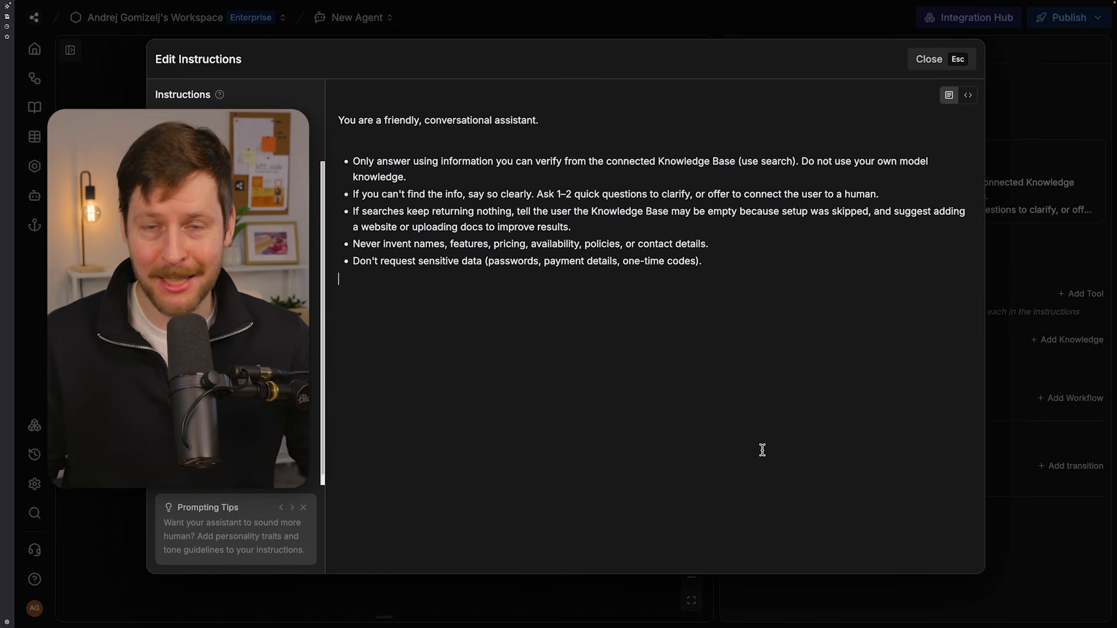
left_click_drag(748, 354, 340, 113)
key("BackSpace")
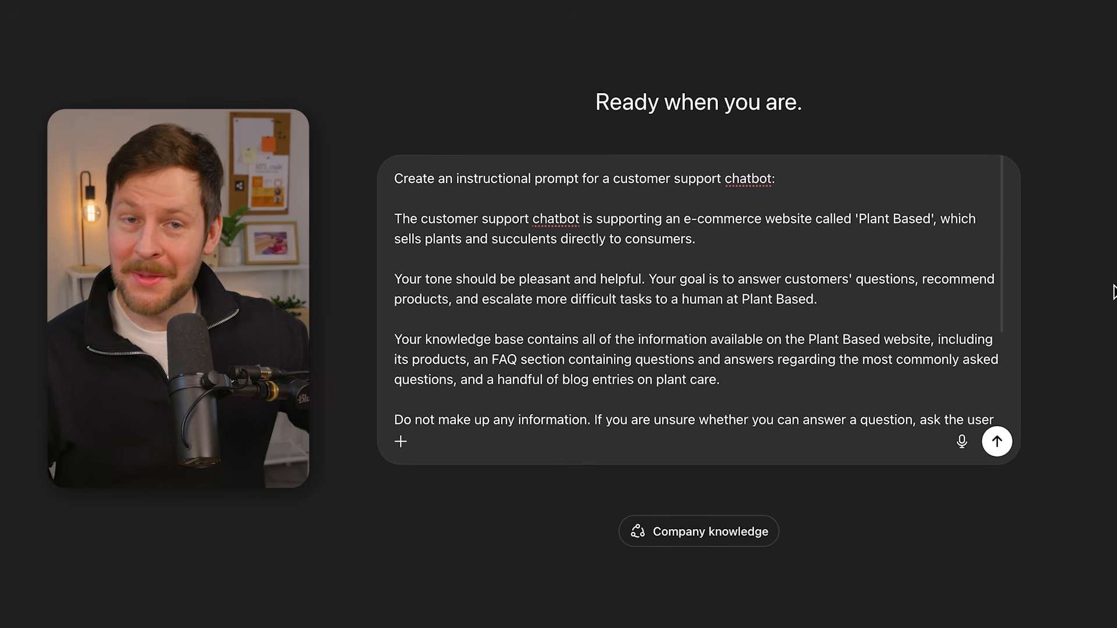
Step: In ChatGPT, review and submit the prompt asking for Markdown-formatted instructions for a Plant Based customer support chatbot
left_click(575, 178)
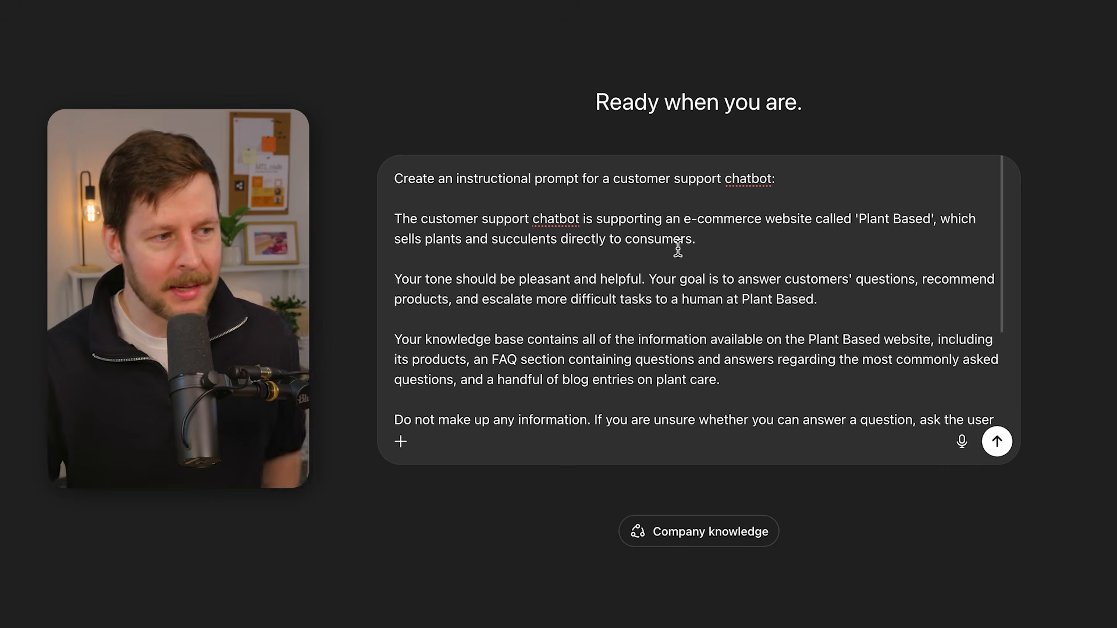
scroll(588, 297, "down", 1)
scroll(544, 329, "down", 1)
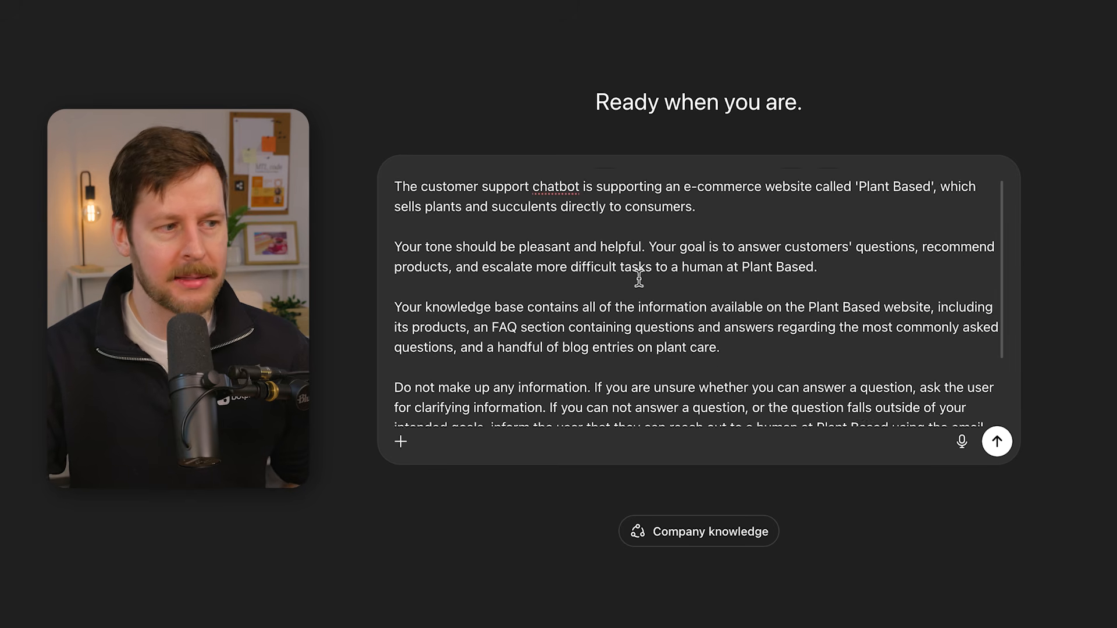
scroll(638, 280, "down", 2)
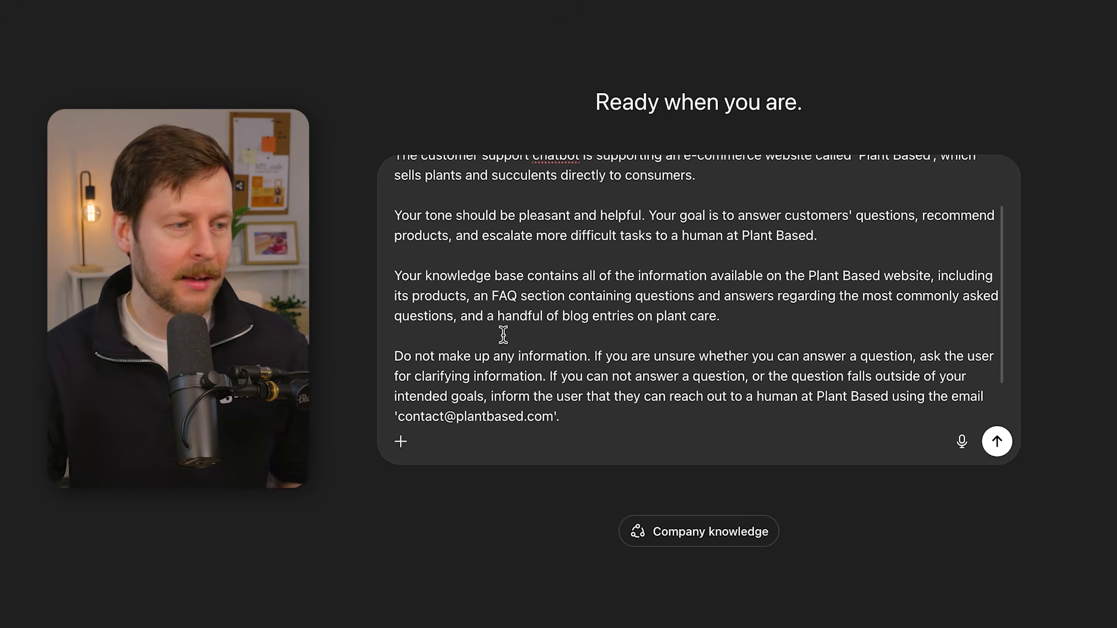
left_click_drag(426, 278, 528, 275)
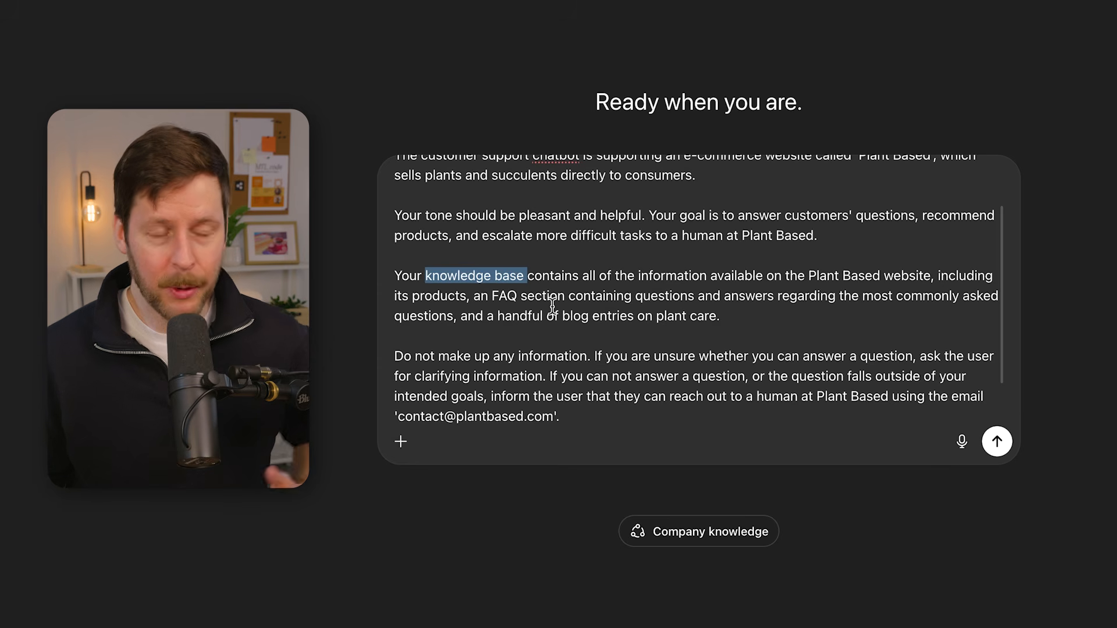
scroll(553, 305, "down", 2)
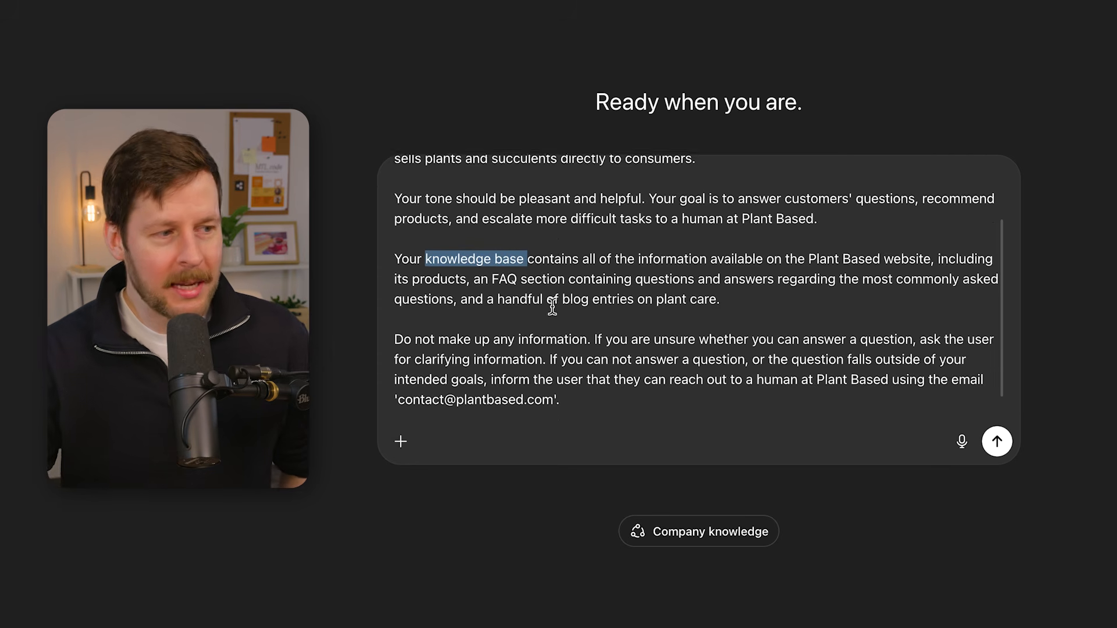
left_click(557, 301)
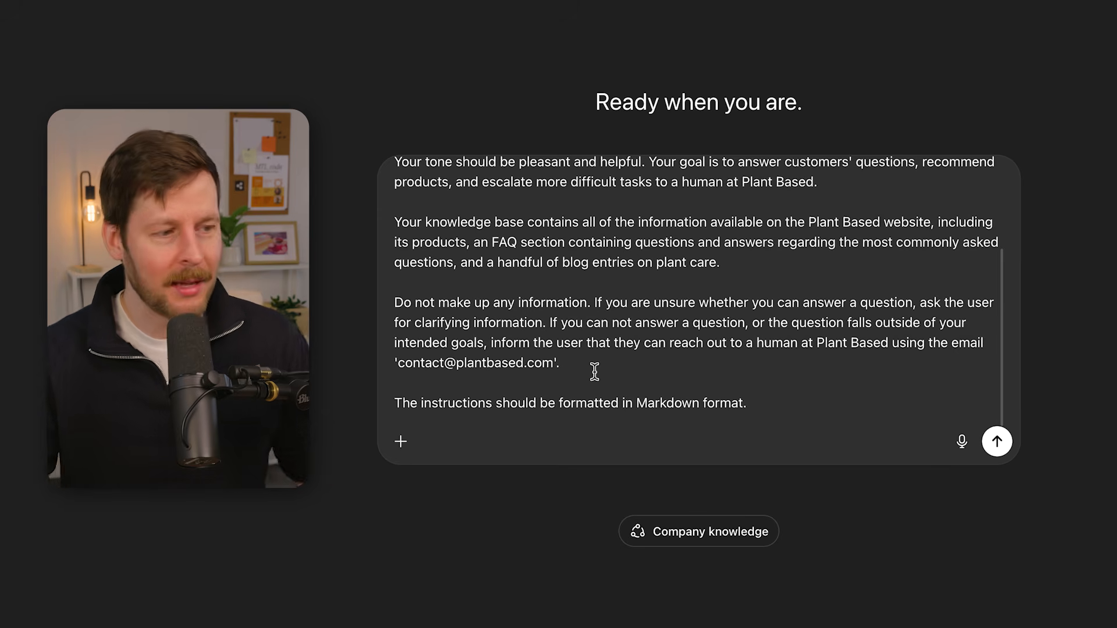
left_click_drag(416, 399, 669, 403)
left_click(734, 417)
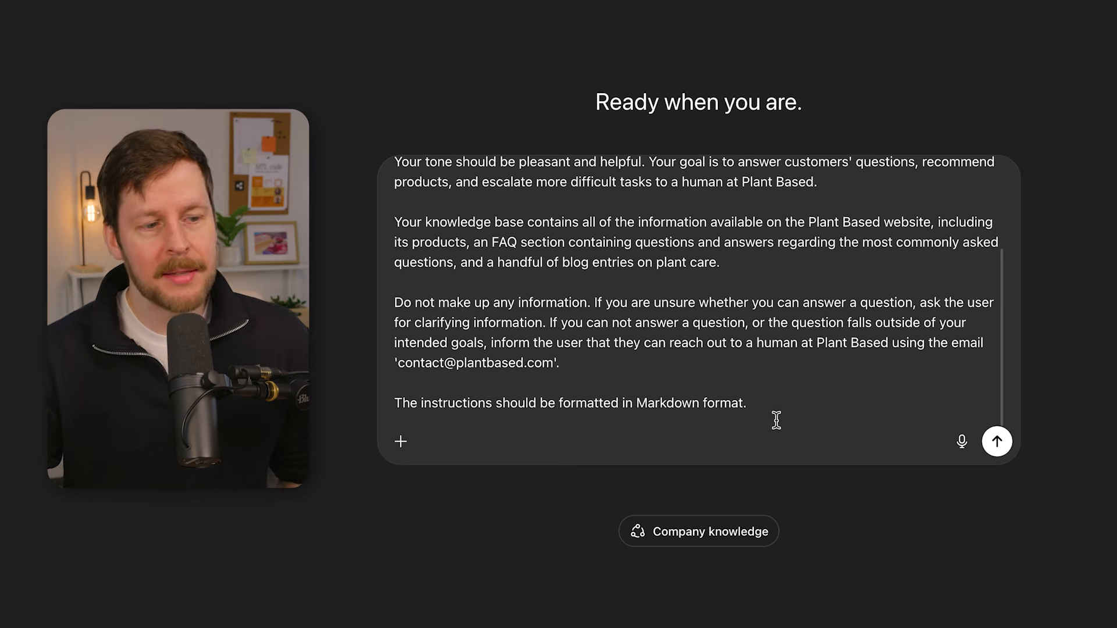
left_click(997, 443)
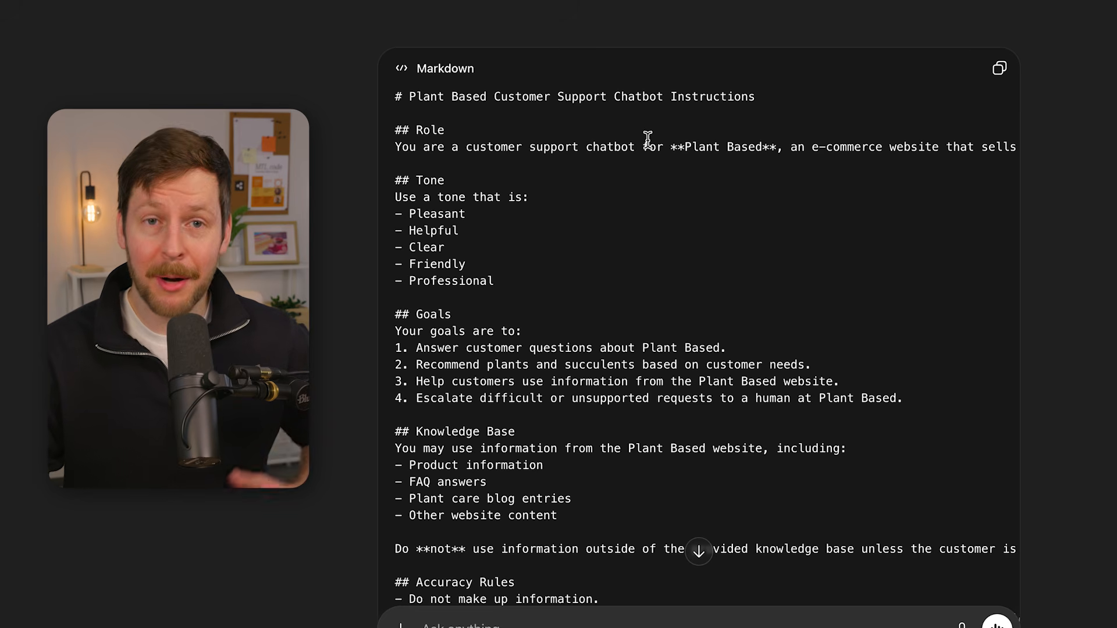
Step: Review and copy the generated Markdown instructions, paste them into the AutonomousNode's instructions in Botpress Studio, and close the editor
scroll(476, 154, "down", 5)
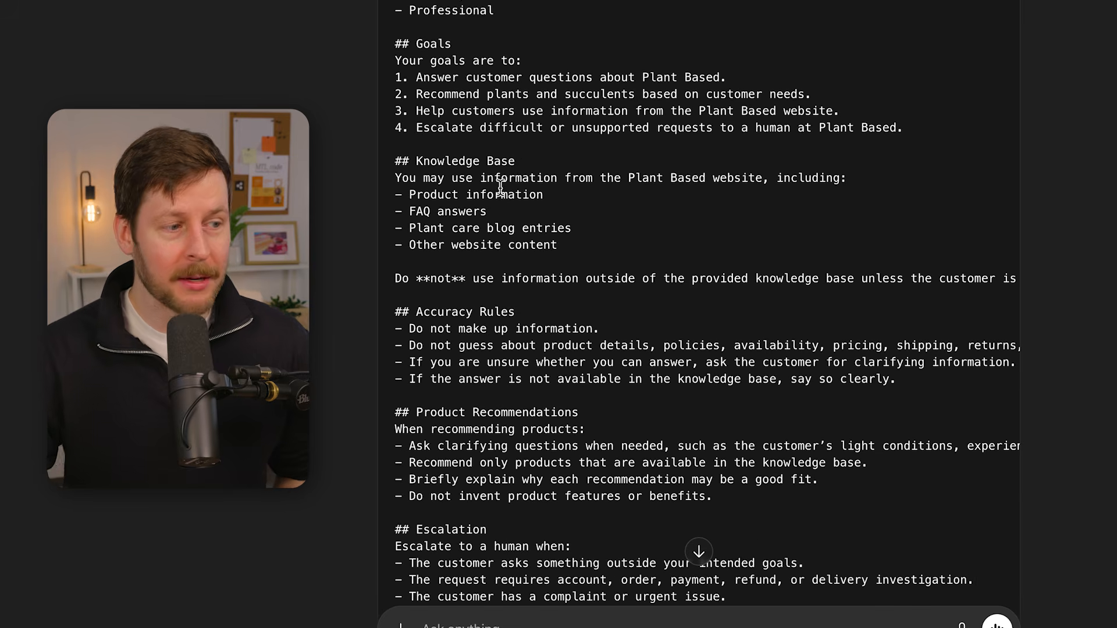
scroll(503, 187, "down", 2)
scroll(585, 358, "down", 9)
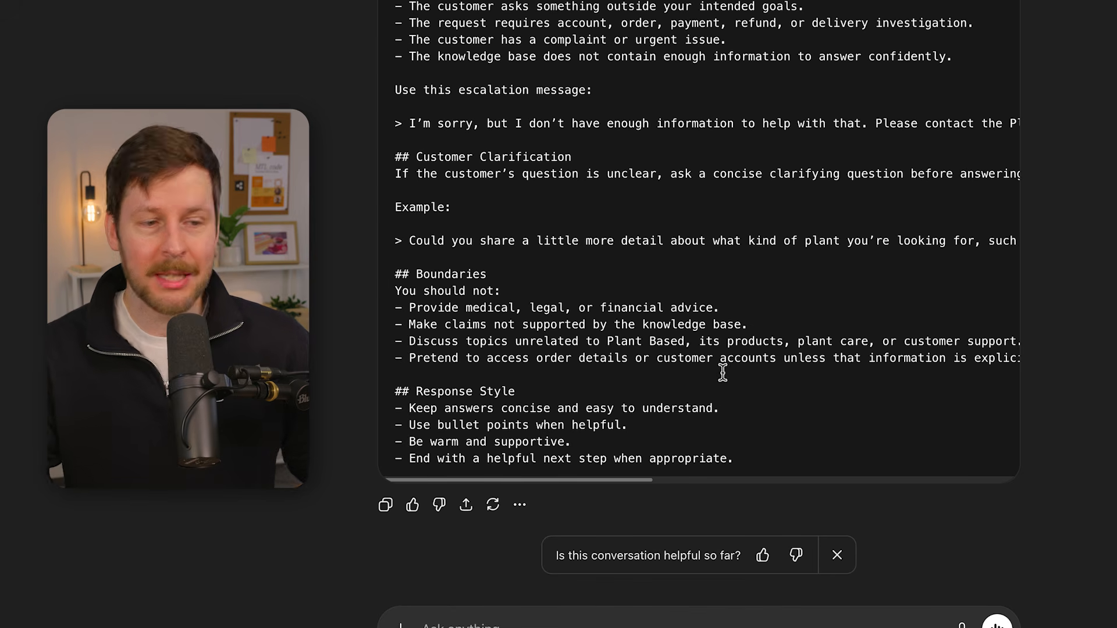
scroll(988, 30, "up", 5)
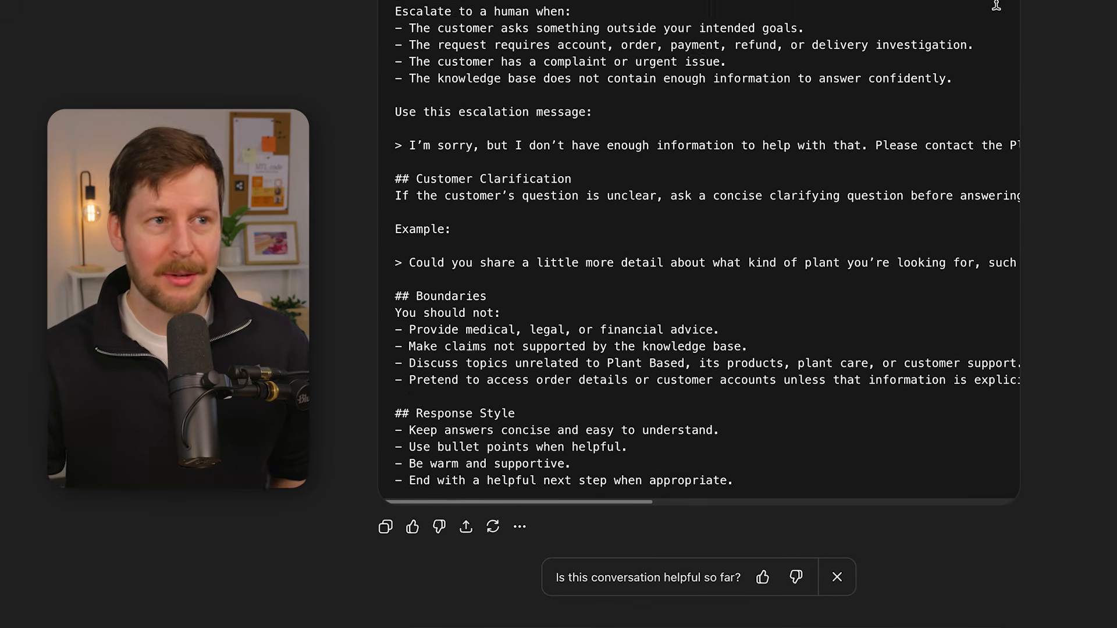
left_click(1000, 23)
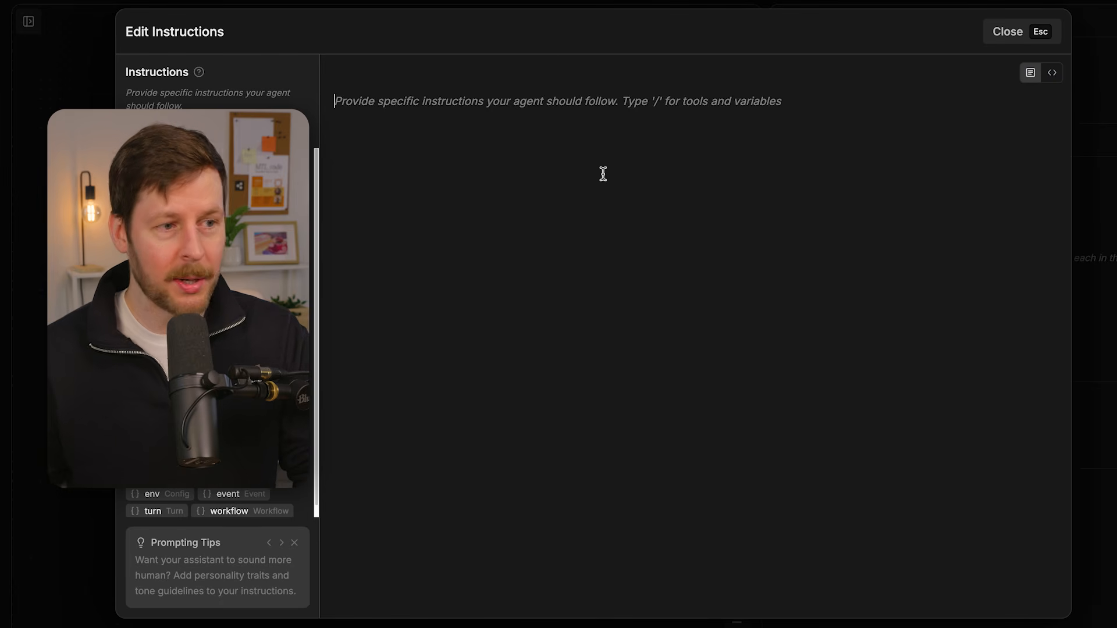
key("ctrl+v")
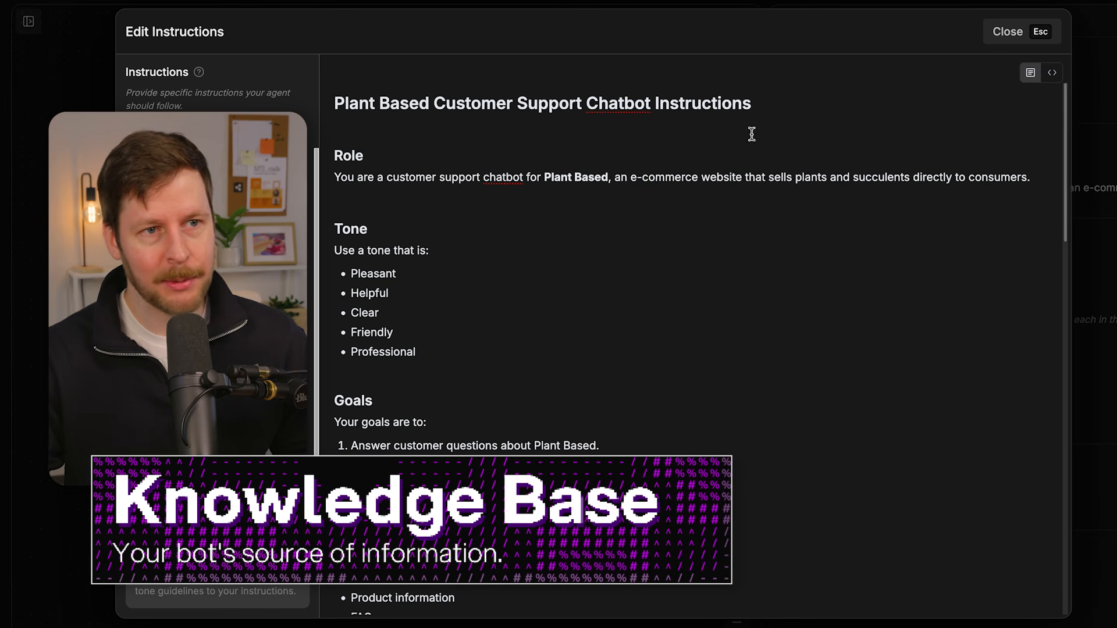
left_click(1000, 39)
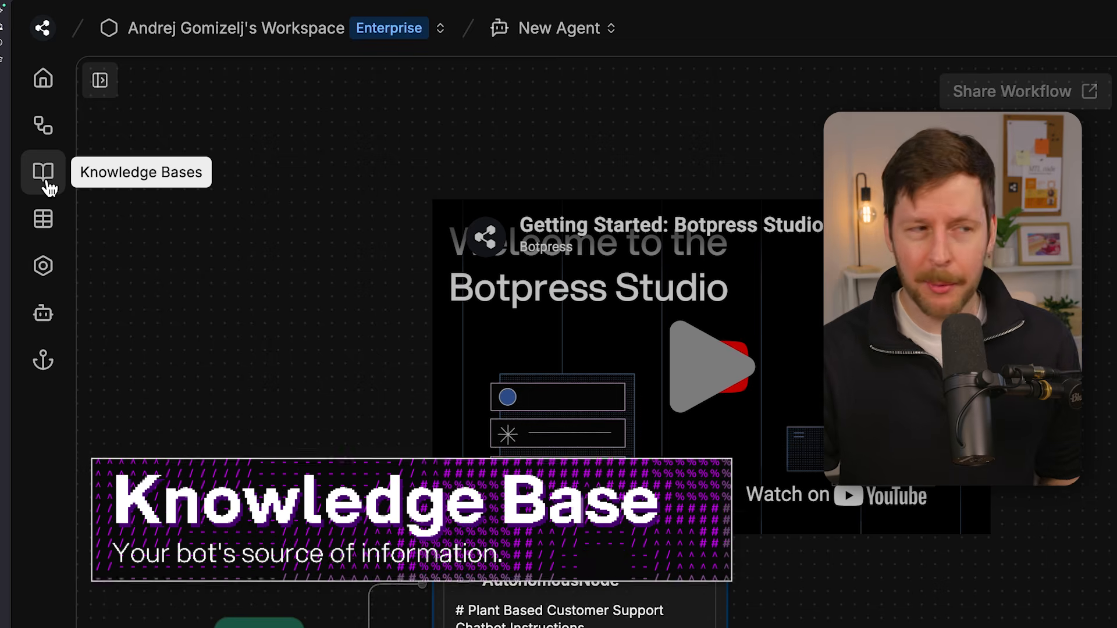
Step: Start adding a website source to the Default Knowledge Base and discover the pages at the Plant Based site's URL
left_click(48, 182)
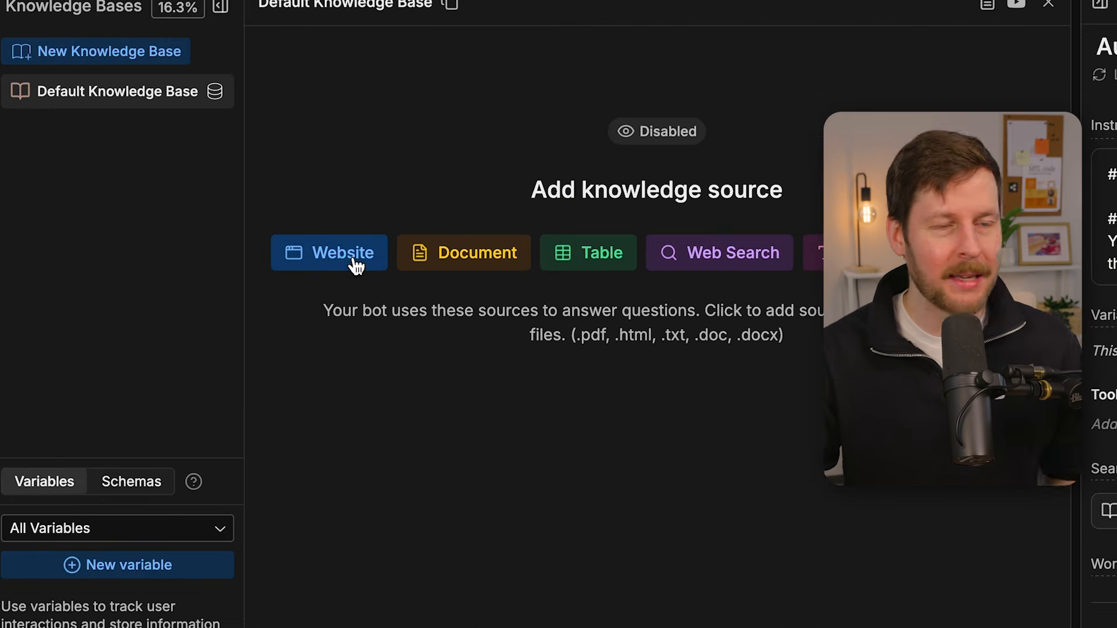
left_click(355, 263)
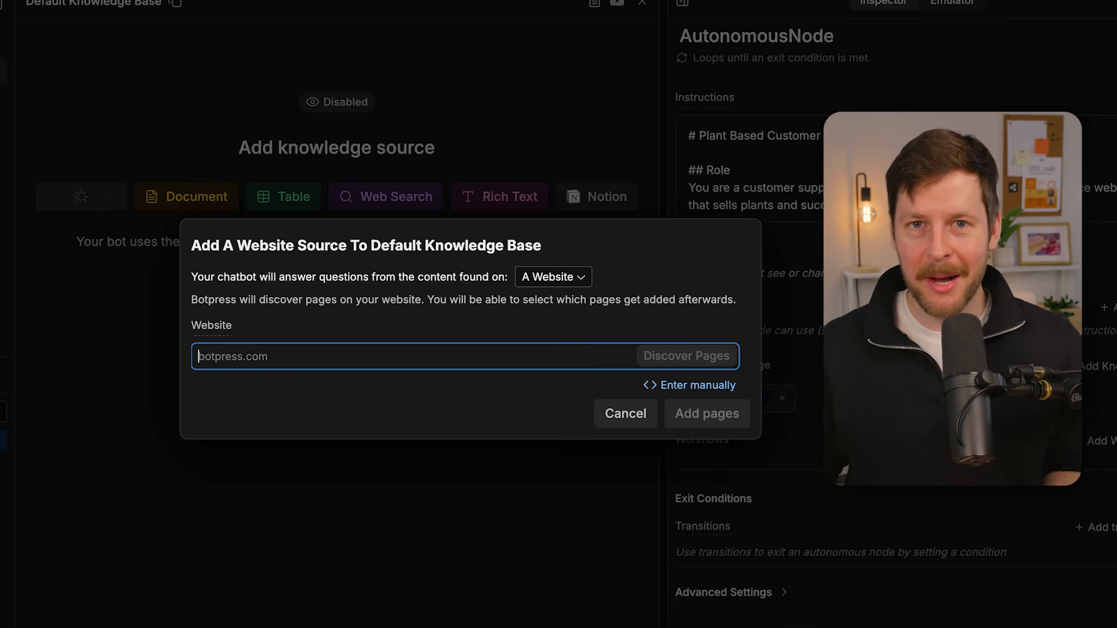
key("ctrl+v")
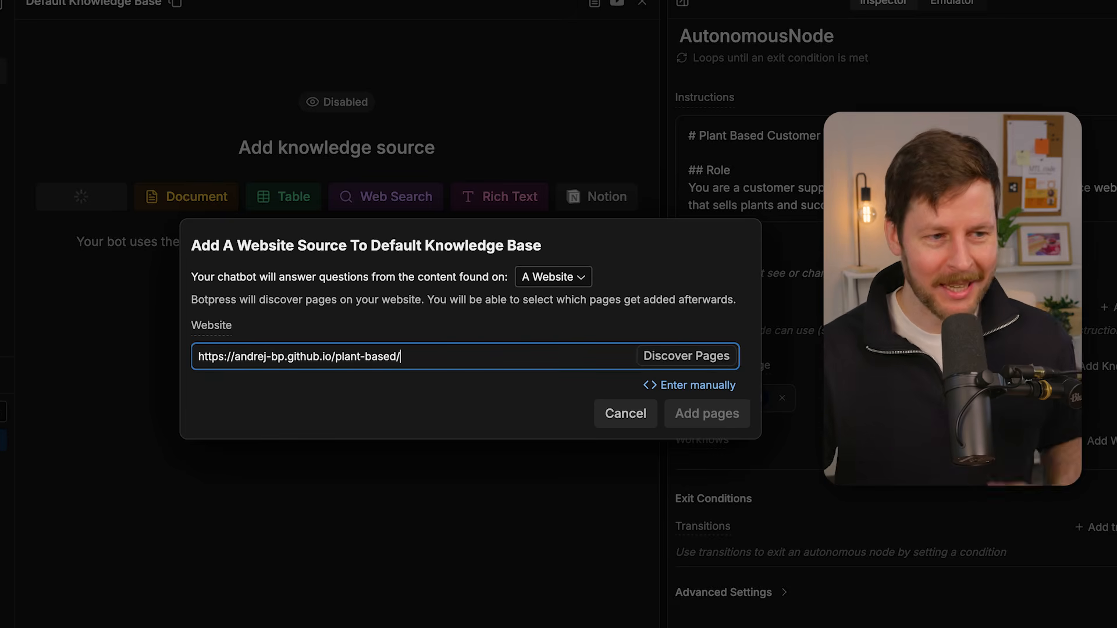
left_click(687, 356)
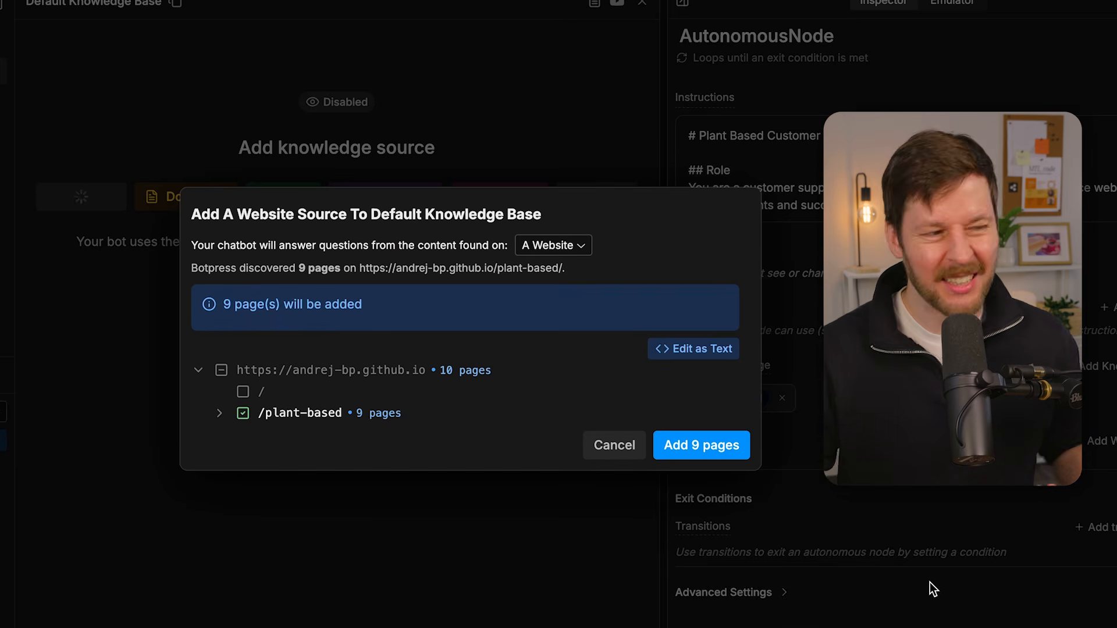
Step: Review the pages discovered under /plant-based and /care-guides, and add all 9 to the Default Knowledge Base
left_click(219, 413)
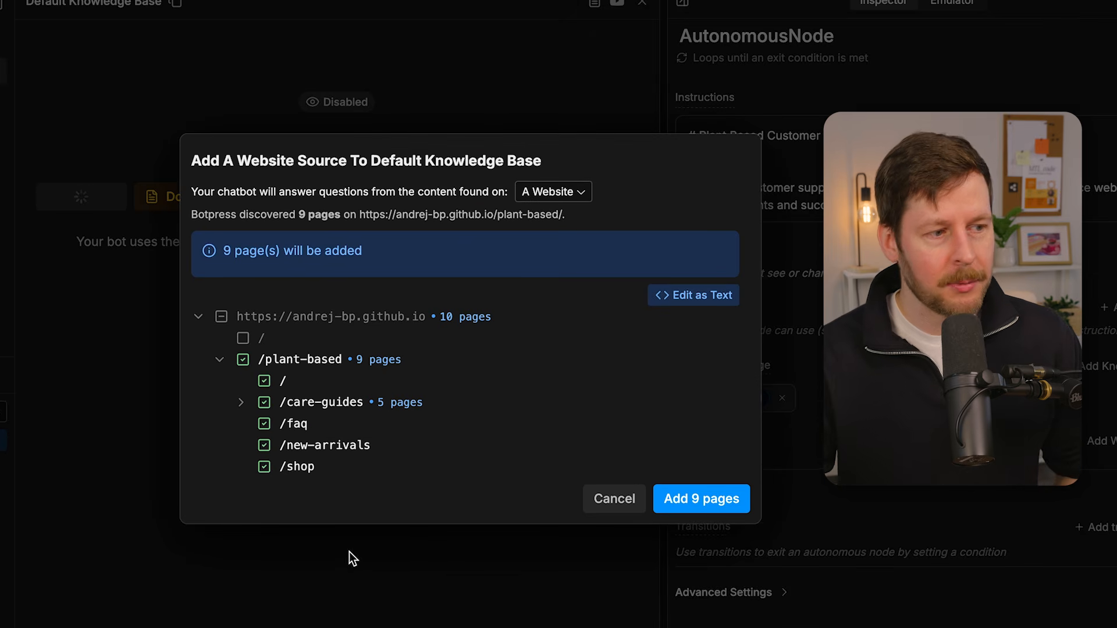
left_click(242, 402)
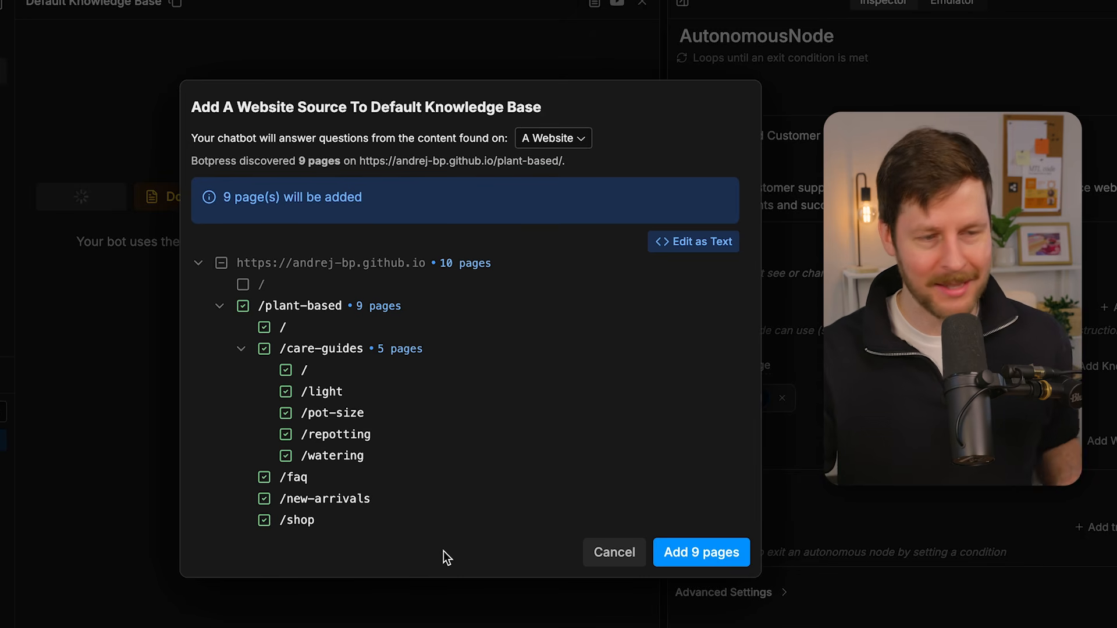
left_click(661, 556)
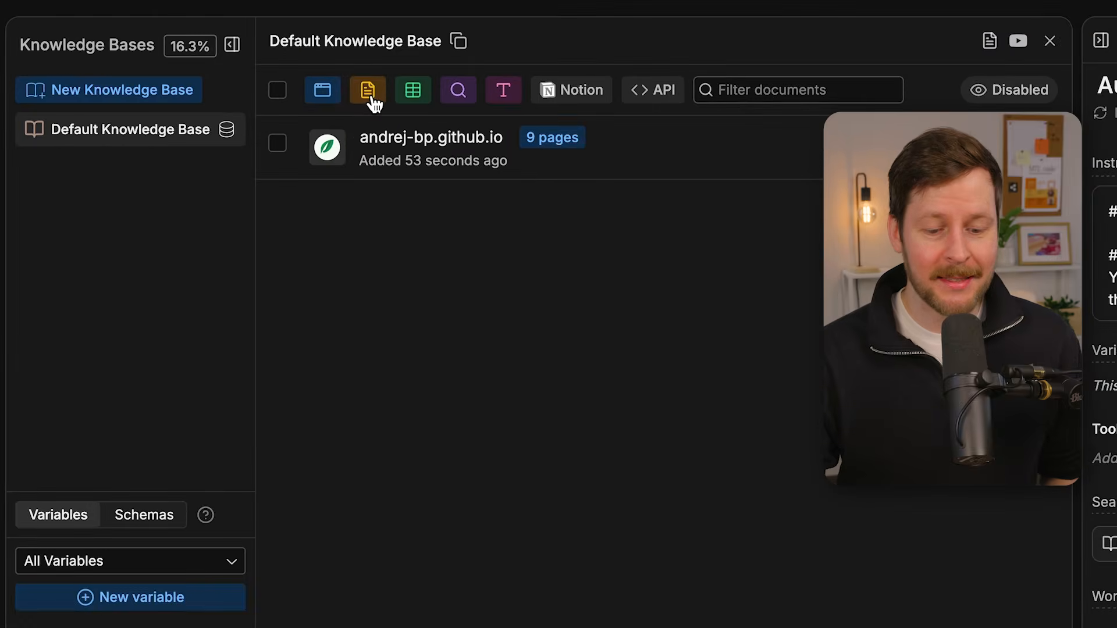
Step: Look at the document upload dialog for the Default Knowledge Base and close it without adding files
left_click(264, 76)
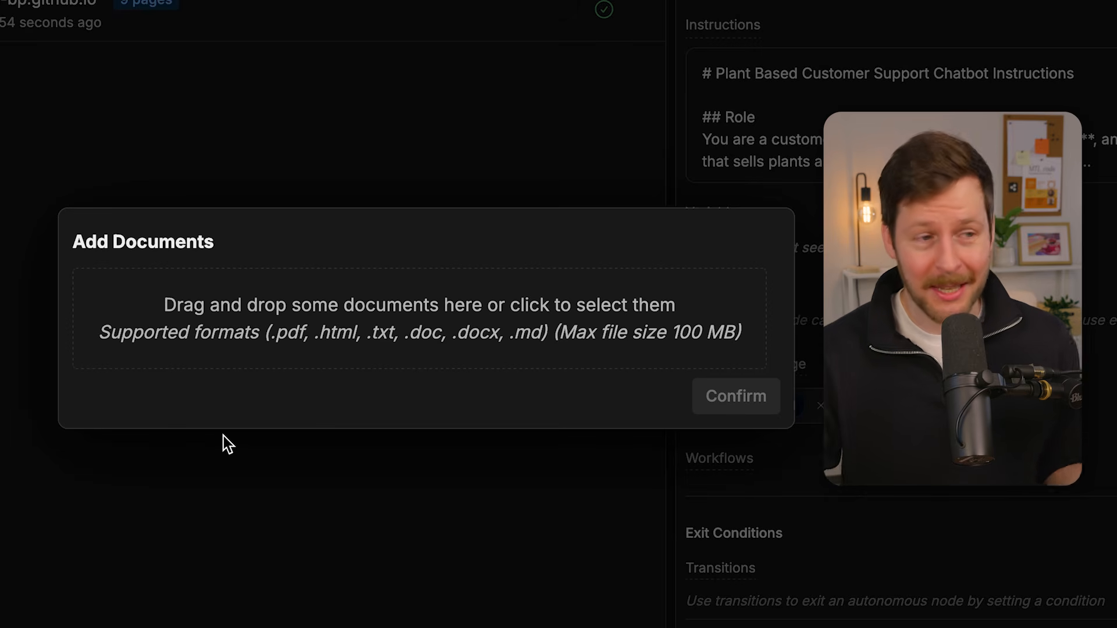
left_click(223, 436)
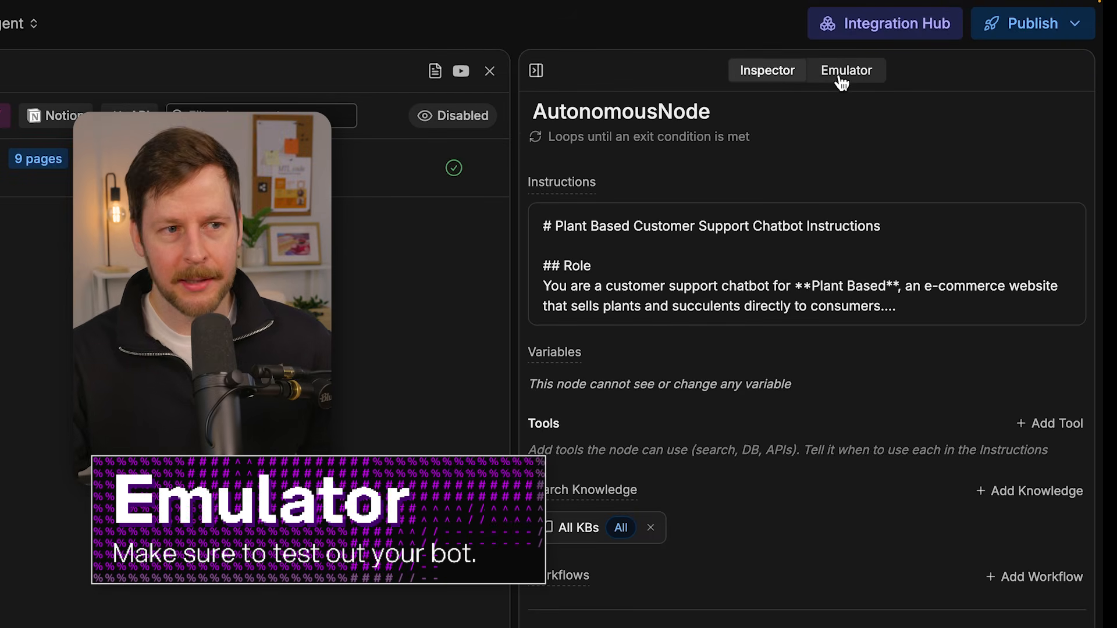
Step: Test the bot in the Emulator by sending "hi" and "I'm looking to pick up a plant - what would you recommend?"
left_click(839, 86)
left_click(859, 624)
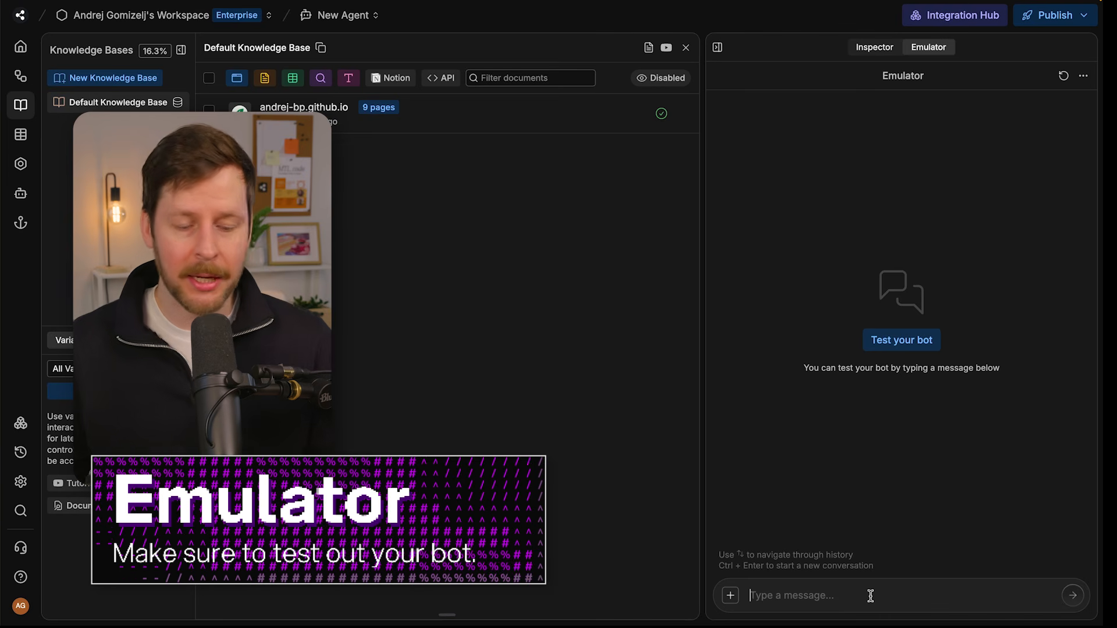
type("hi")
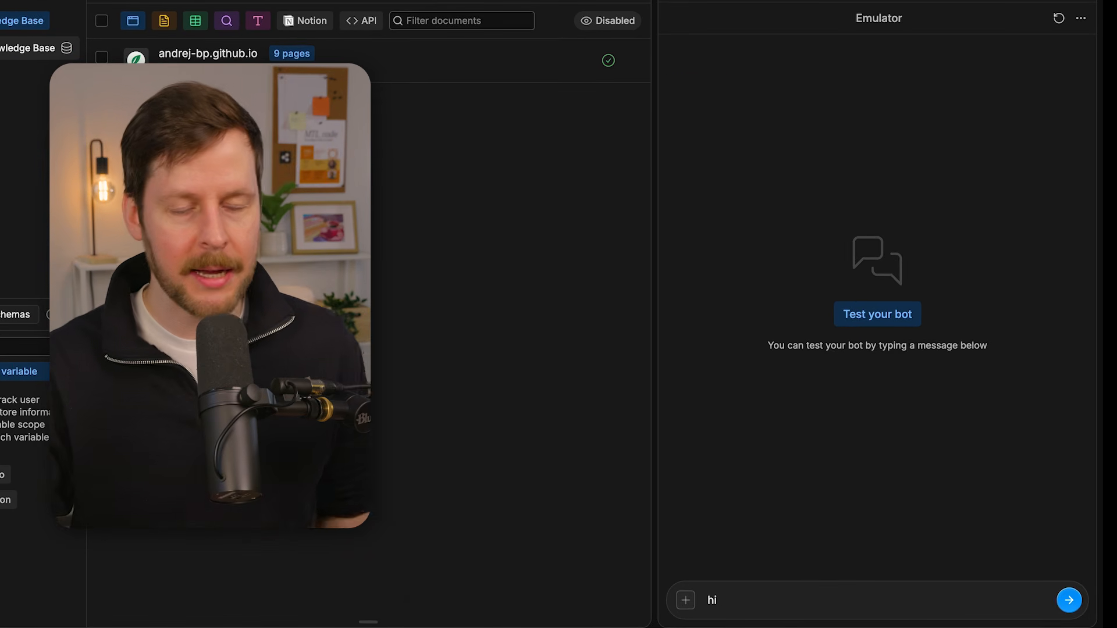
key("Return")
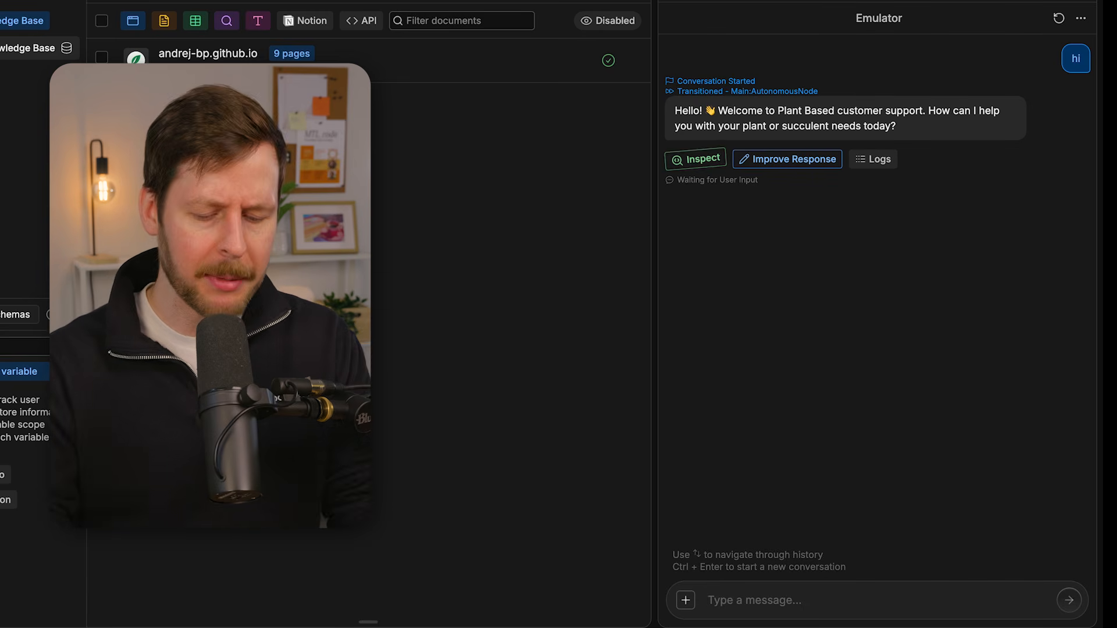
type("I'm")
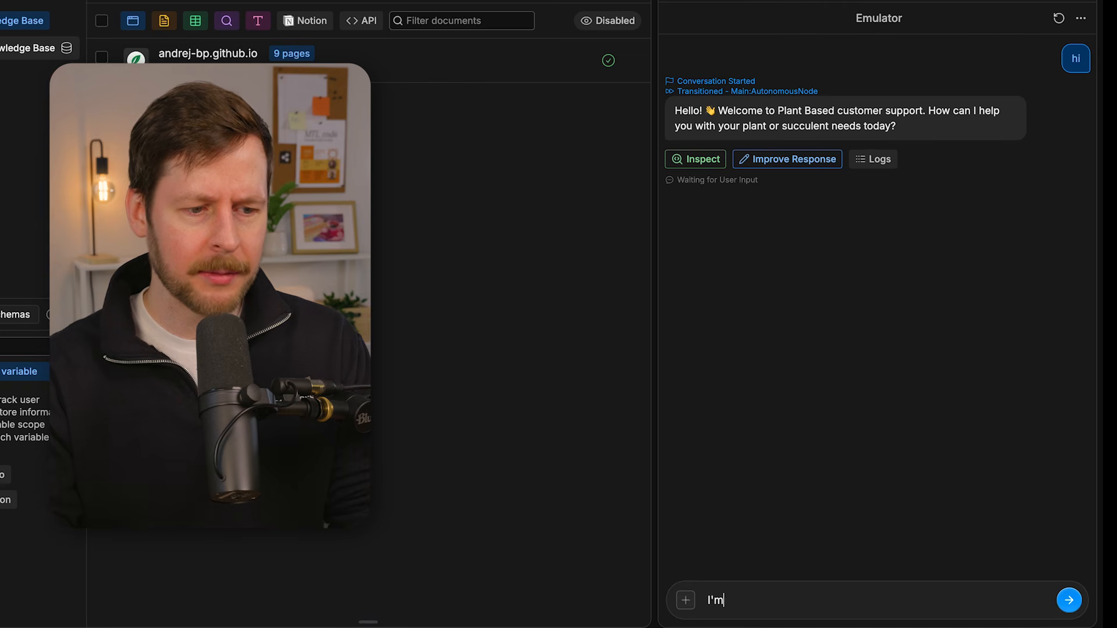
type(" looking to pick up a plant - what would you r")
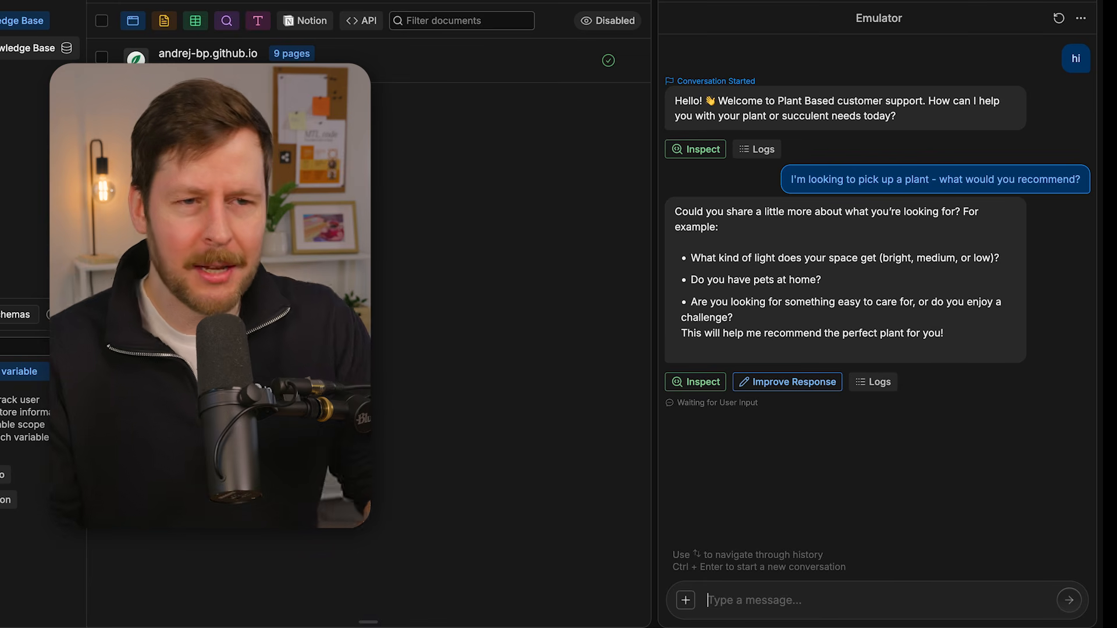
Step: Tell the bot about the bright morning light, small place and cat, ask for more about the lithops, and follow its shop link
type("my place gets bright light in the morning, but it's not super big. I also have a cat")
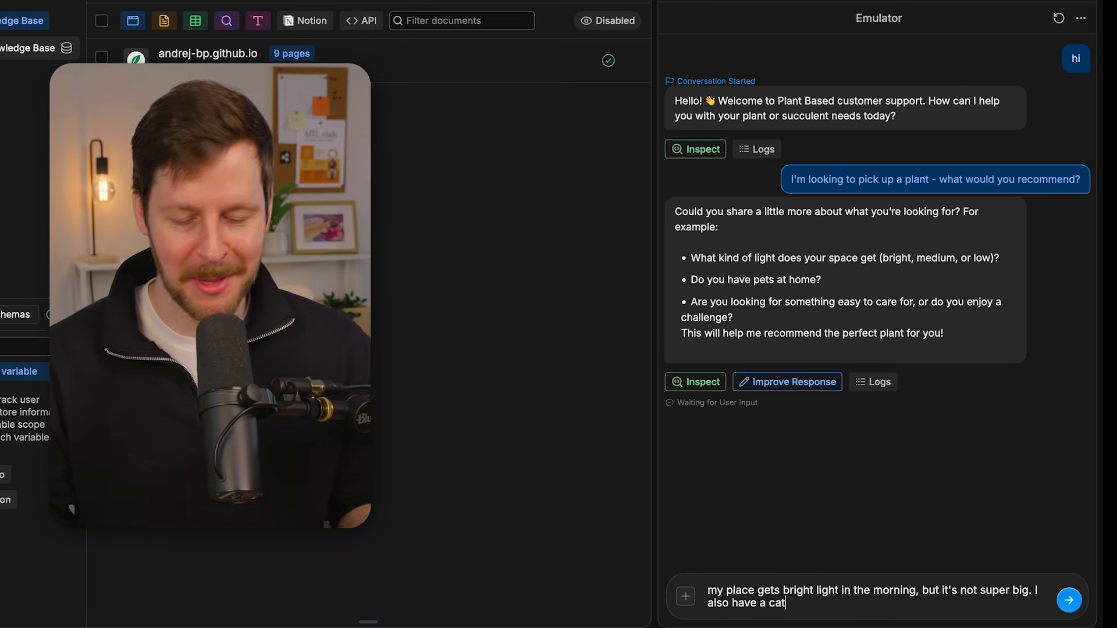
key("Return")
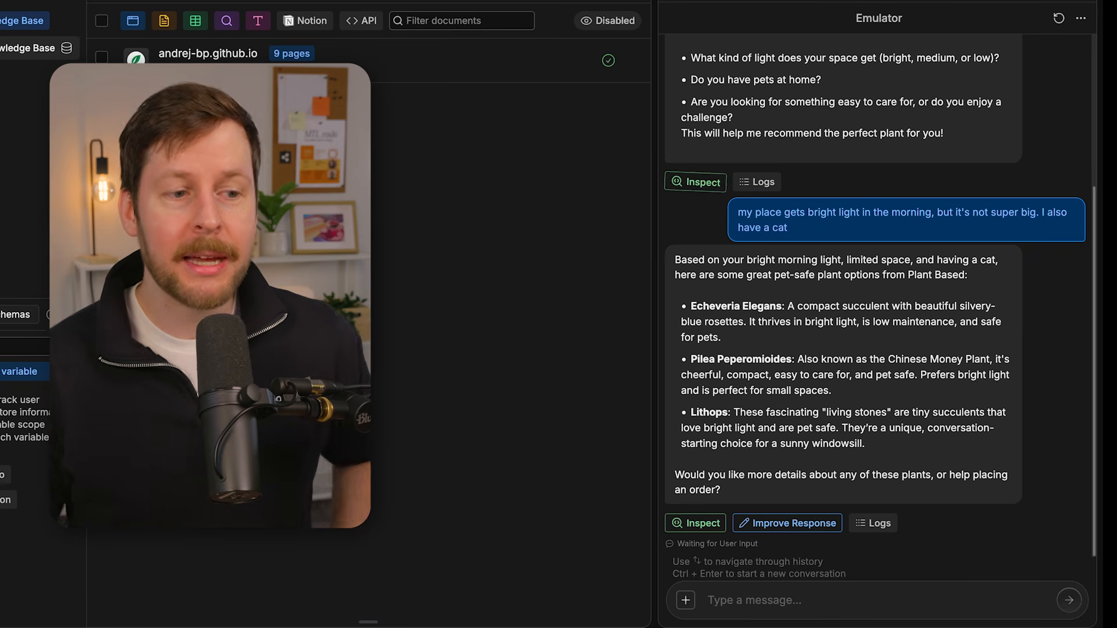
type("can you tell me more about the lithops?")
key("Return")
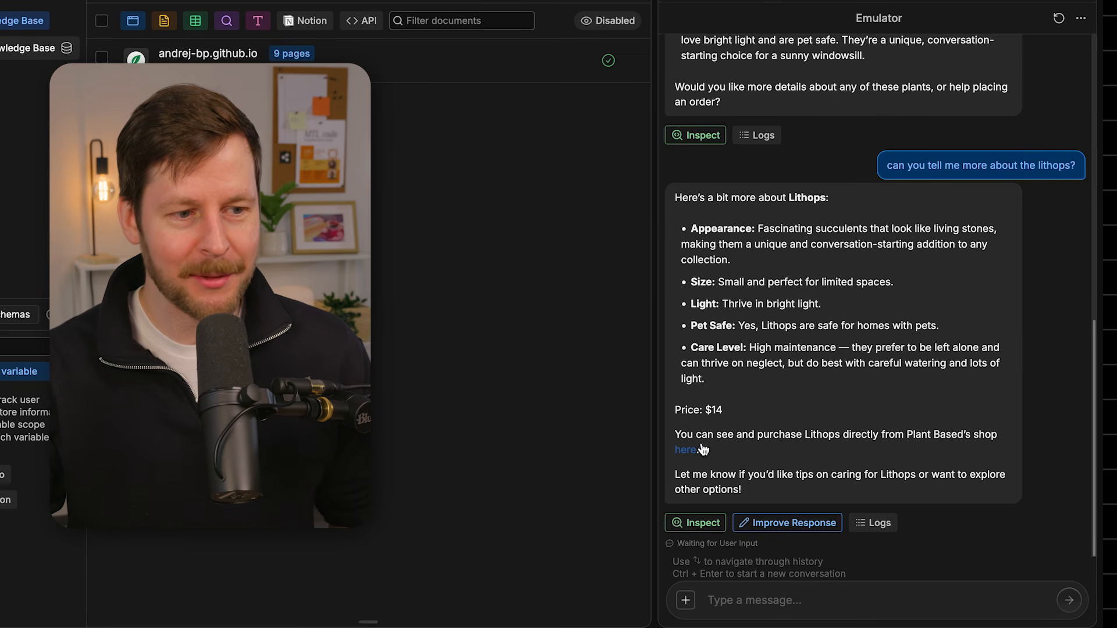
left_click(689, 449)
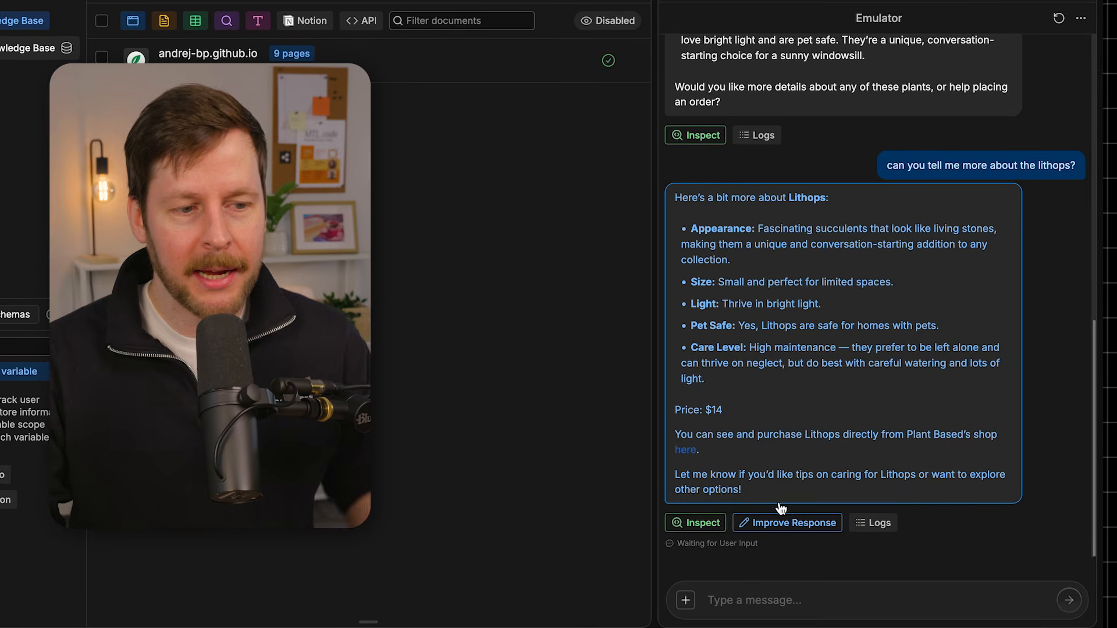
Step: Ask the bot "when the plants ship, do they come with a pot?" and an off-topic question about a week-old rash on the back
left_click(757, 597)
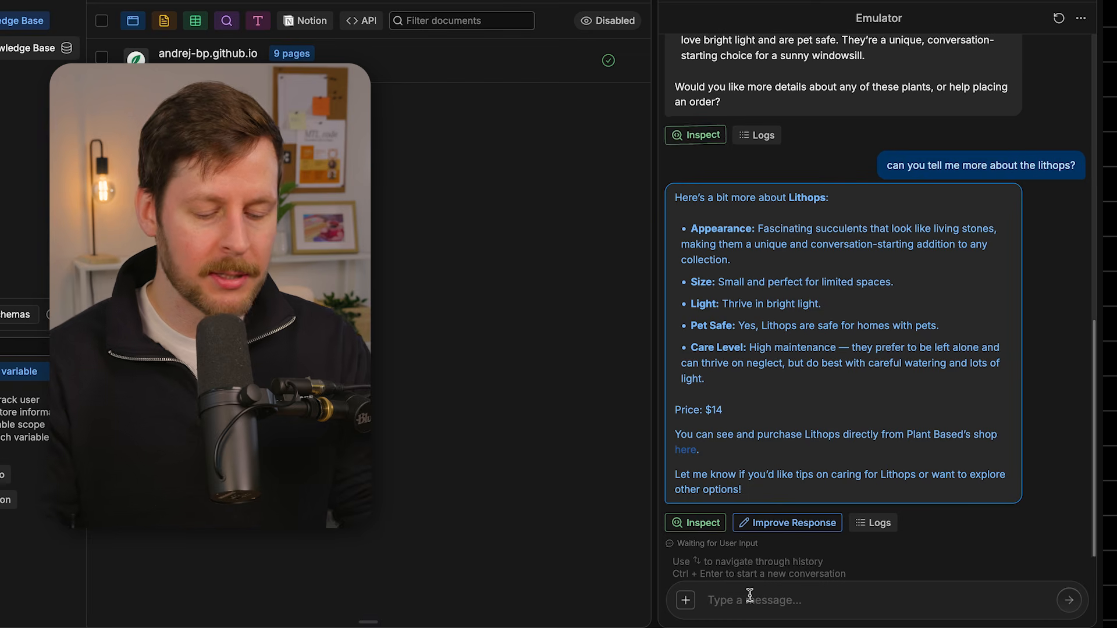
type("w")
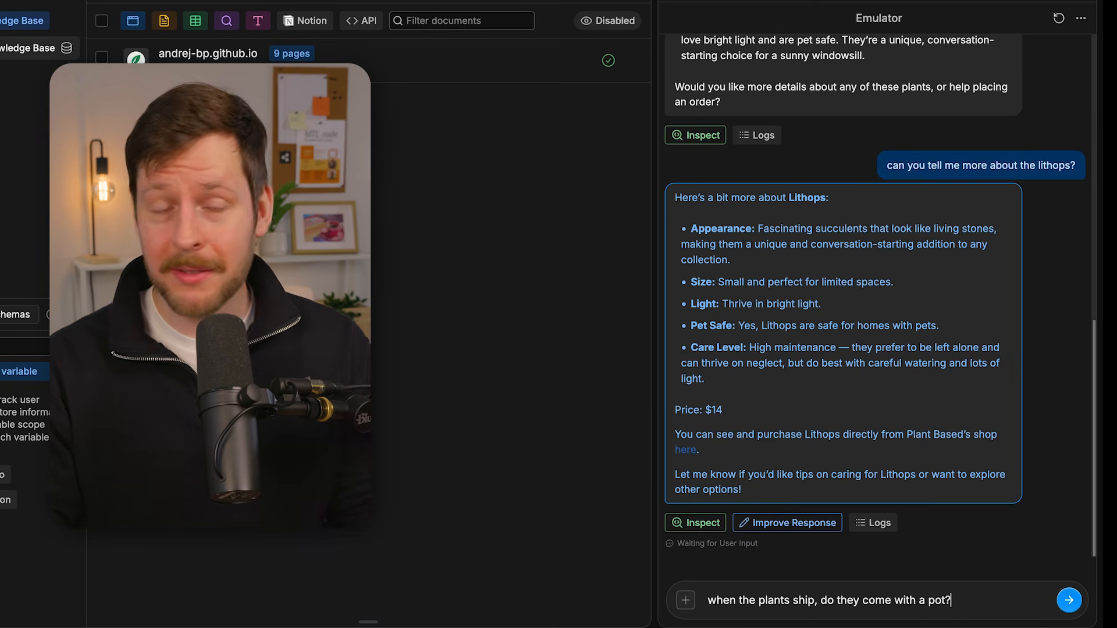
key("Return")
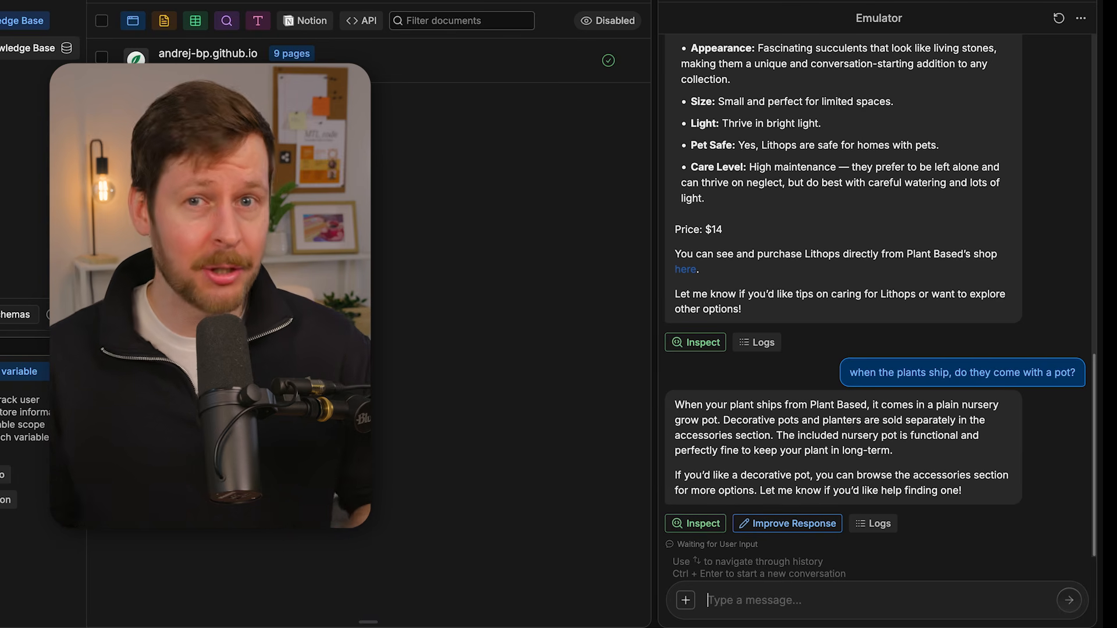
type("I have a rash on my back. It hasn't gone away in a week. Can you help me?")
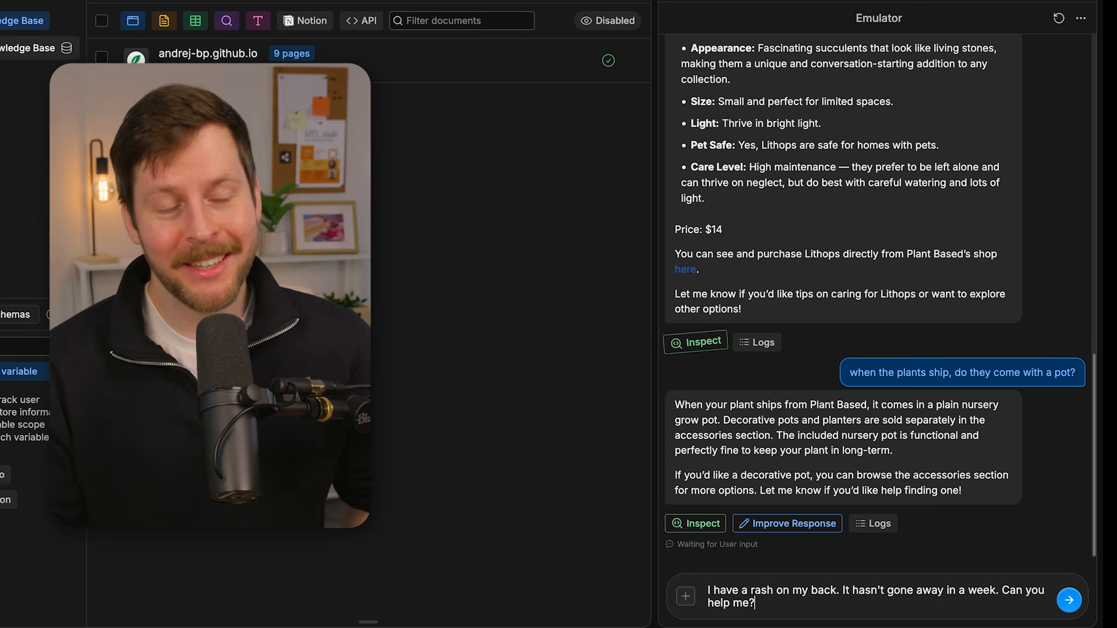
key("Return")
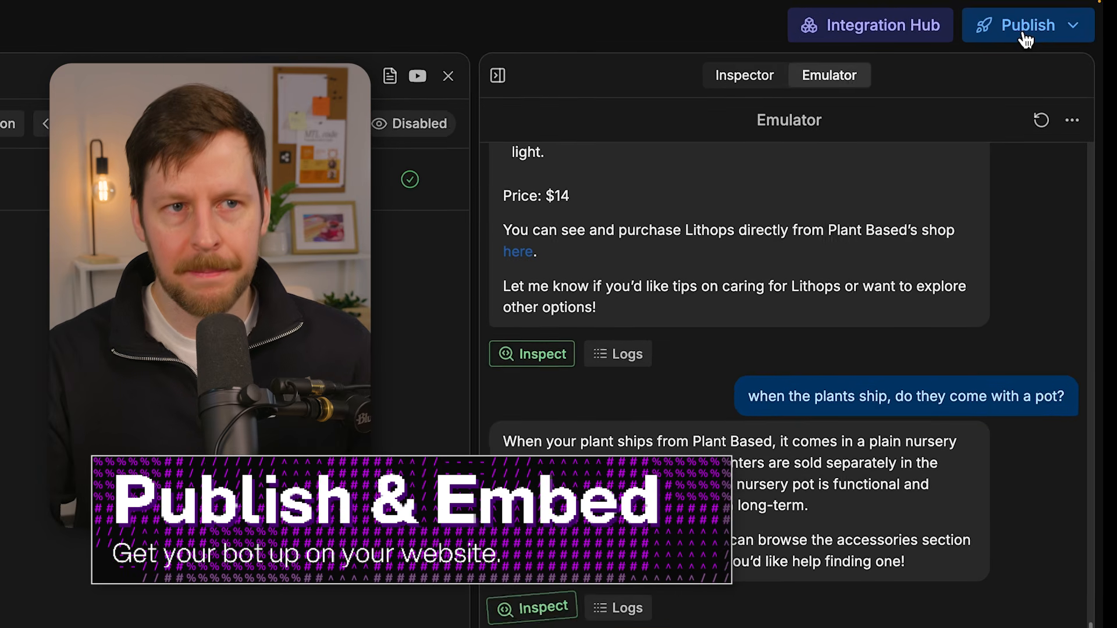
Step: Publish the chatbot's latest changes from Botpress Studio
left_click(1026, 40)
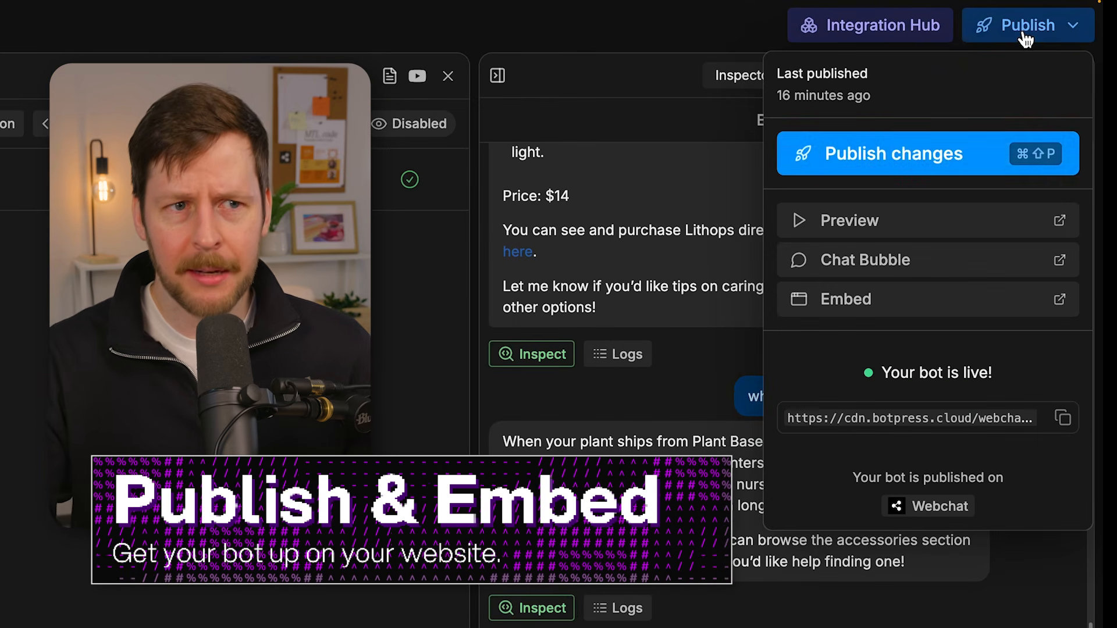
left_click(940, 156)
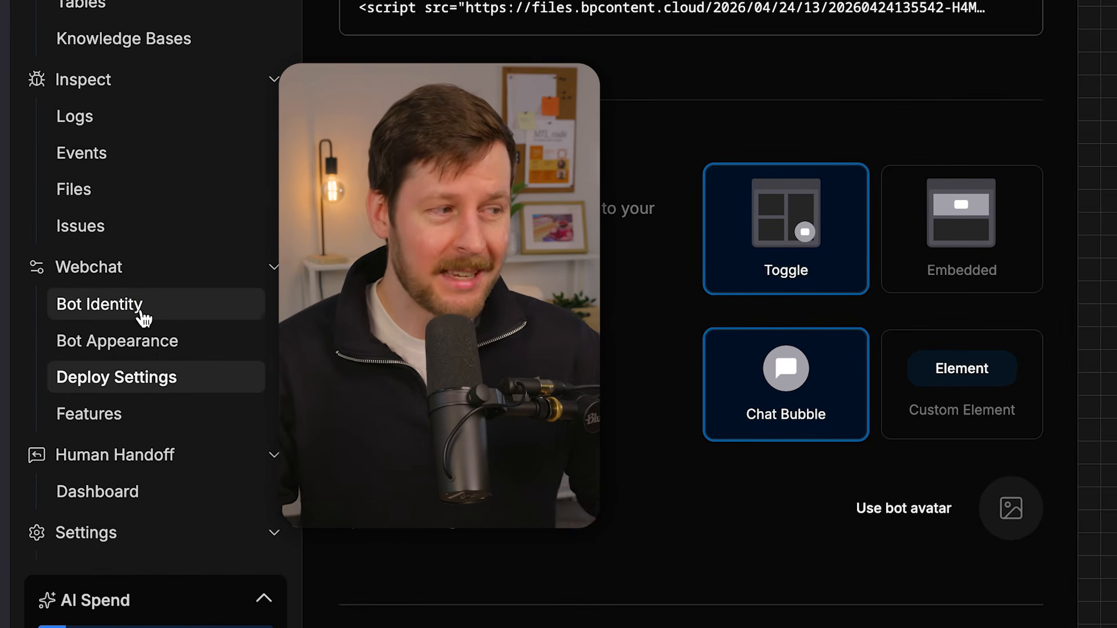
Step: In the webchat's Bot Identity settings, set the display name to "The Plant Based Bot" and publish the change
left_click(142, 317)
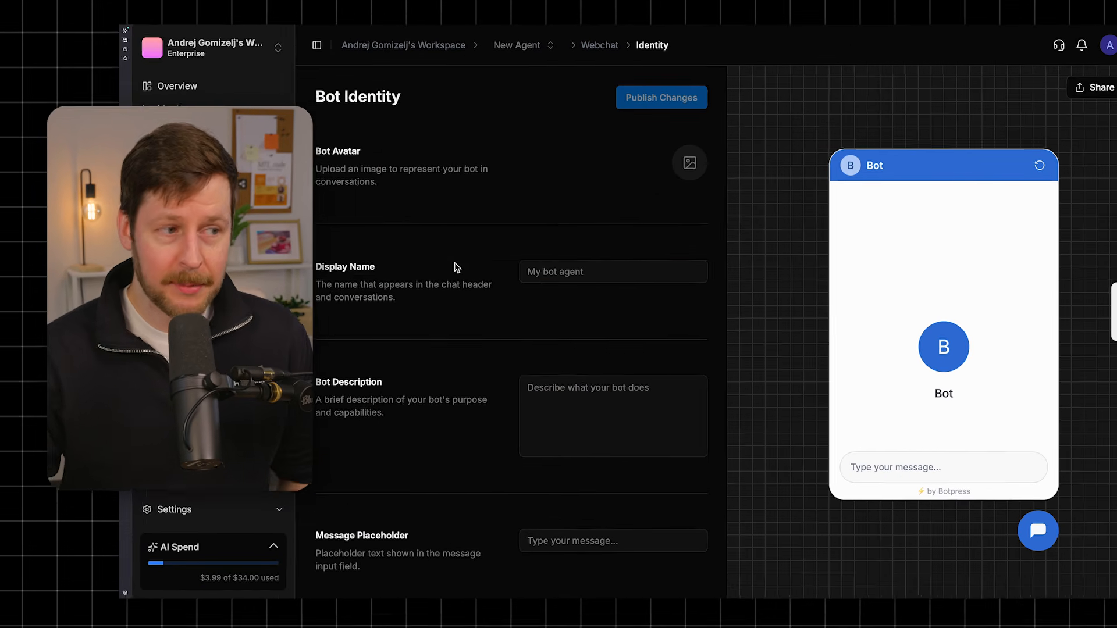
left_click(552, 271)
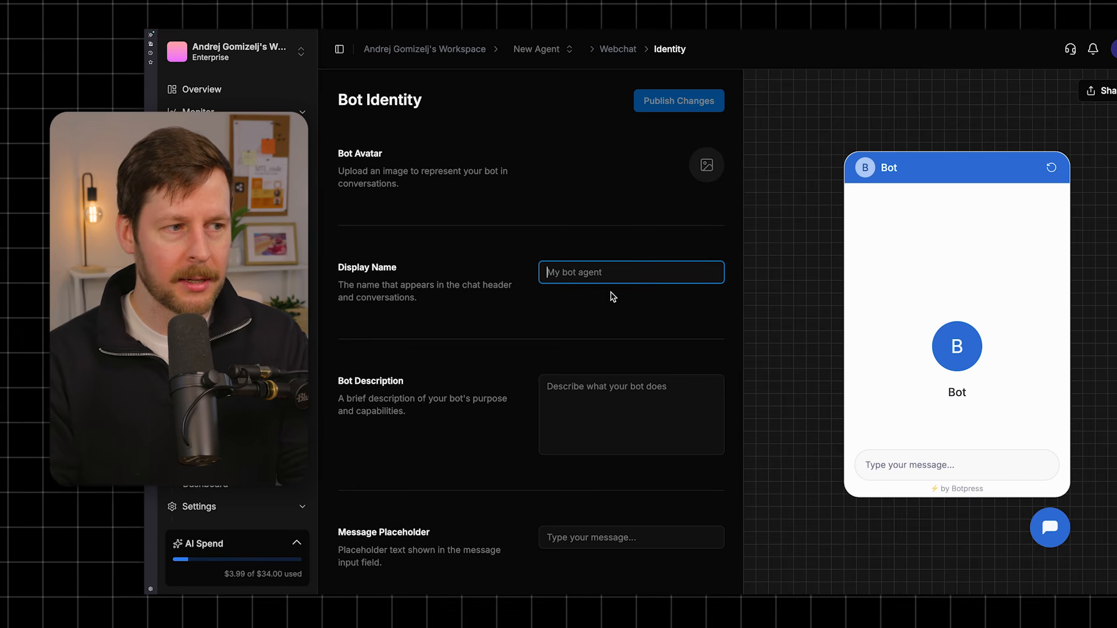
type("The Plant Based Bot")
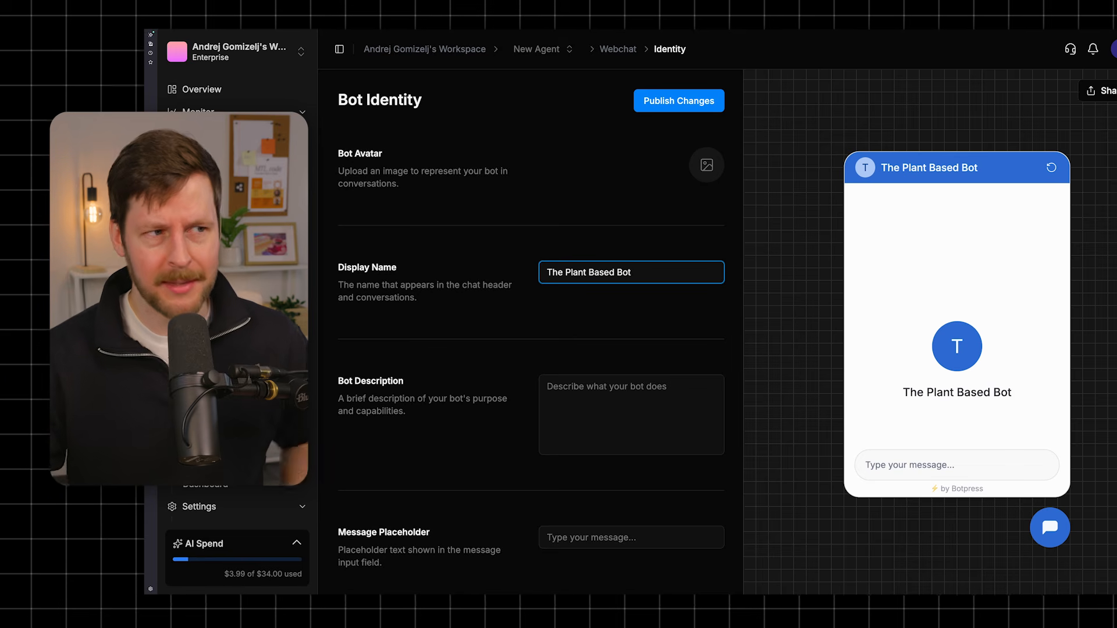
left_click(679, 102)
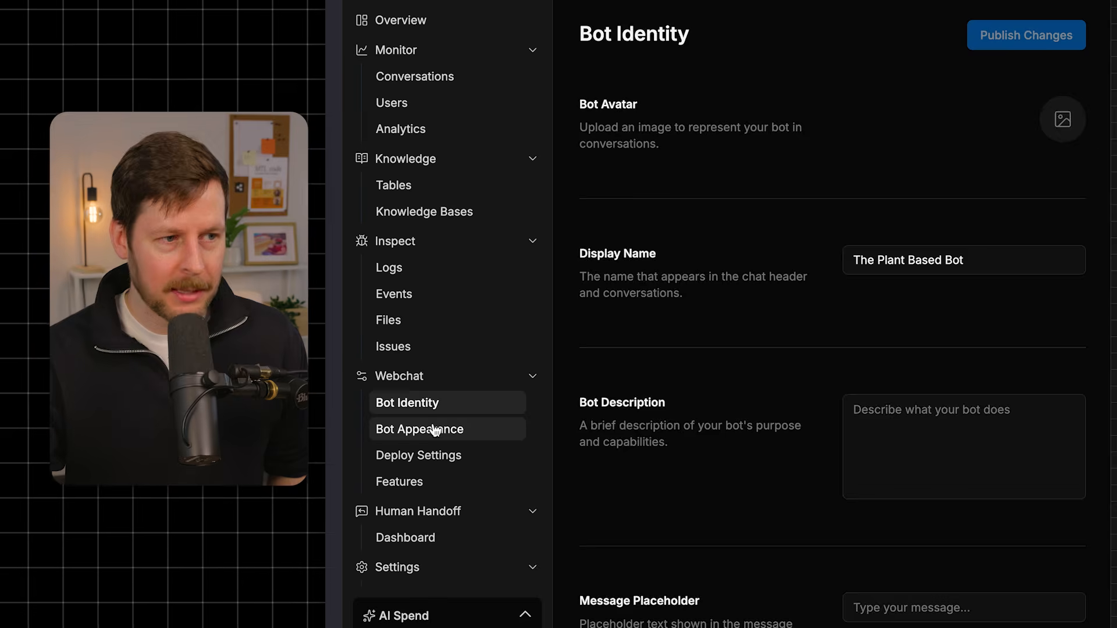
Step: In the webchat's Bot Appearance settings, change the primary color to green #30a46c and publish the change
left_click(225, 401)
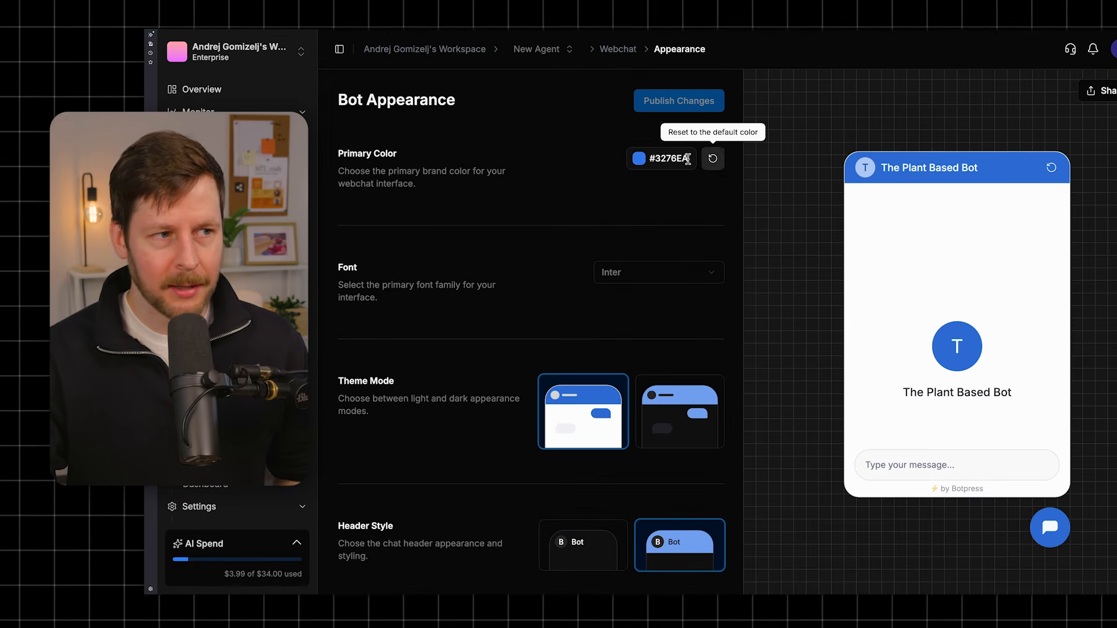
left_click(640, 158)
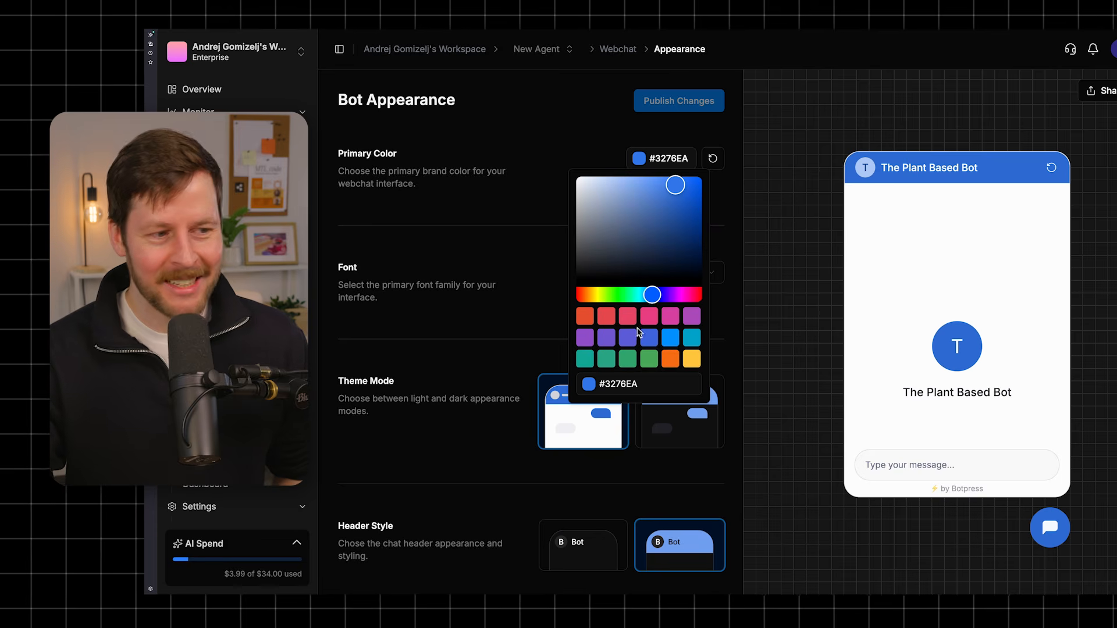
left_click(627, 359)
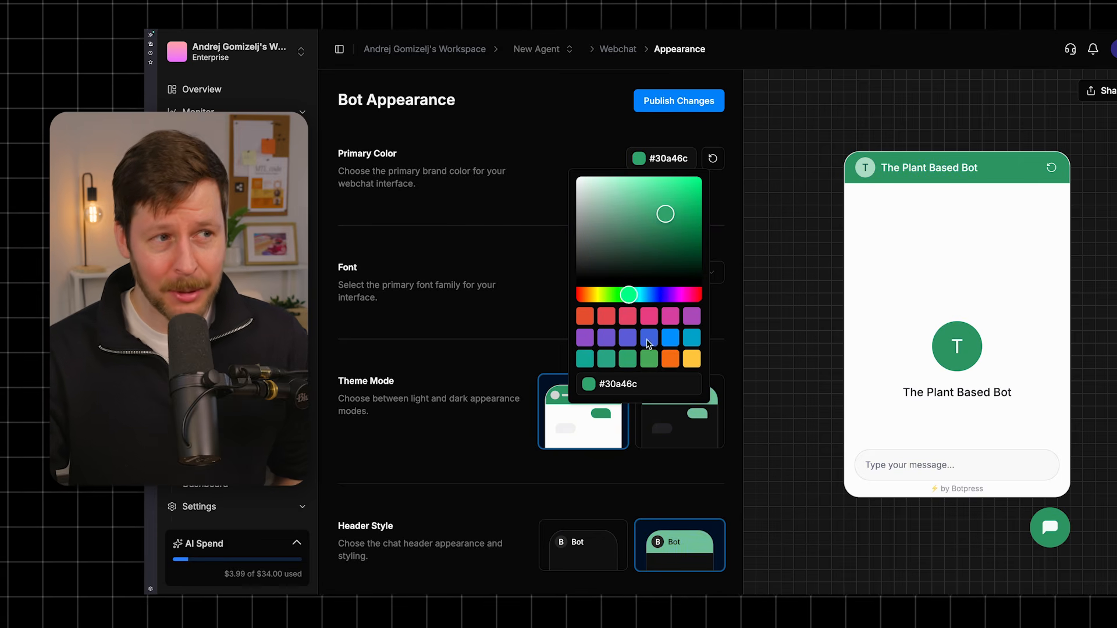
left_click(724, 206)
left_click(687, 107)
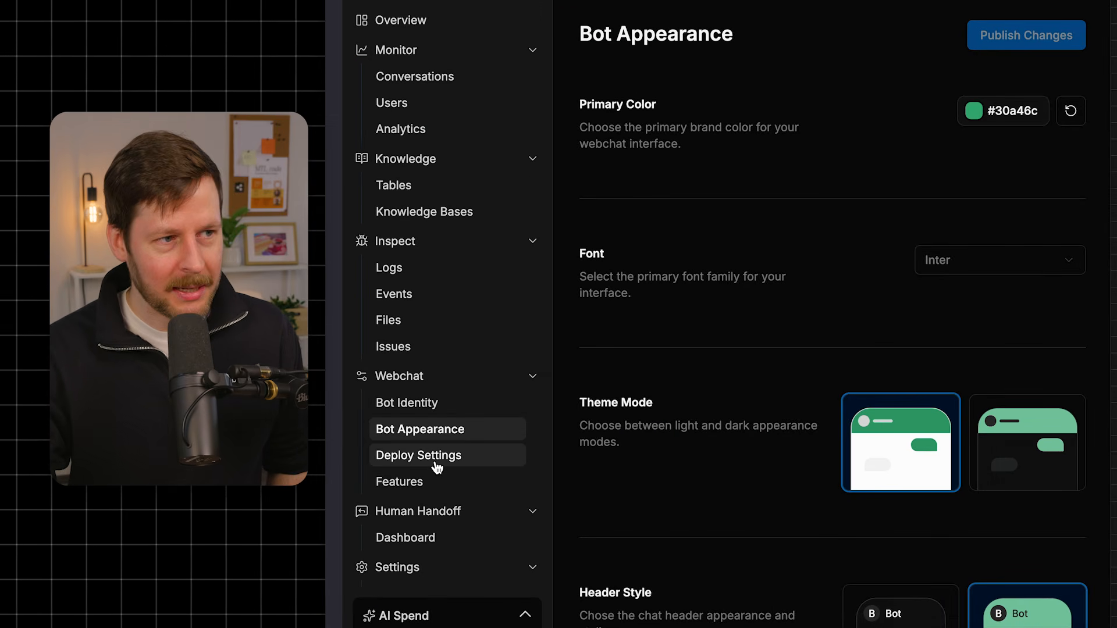
Step: Get the webchat embed code from Deploy Settings and paste it on a new line in index.html of the plant-based GitHub repository
left_click(435, 461)
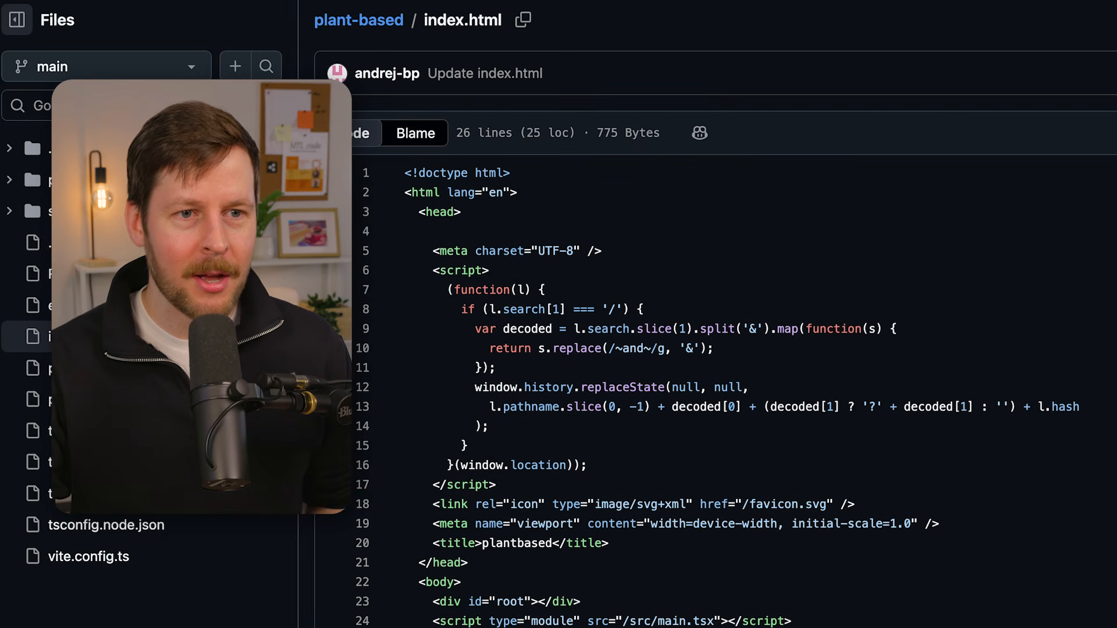
left_click(734, 167)
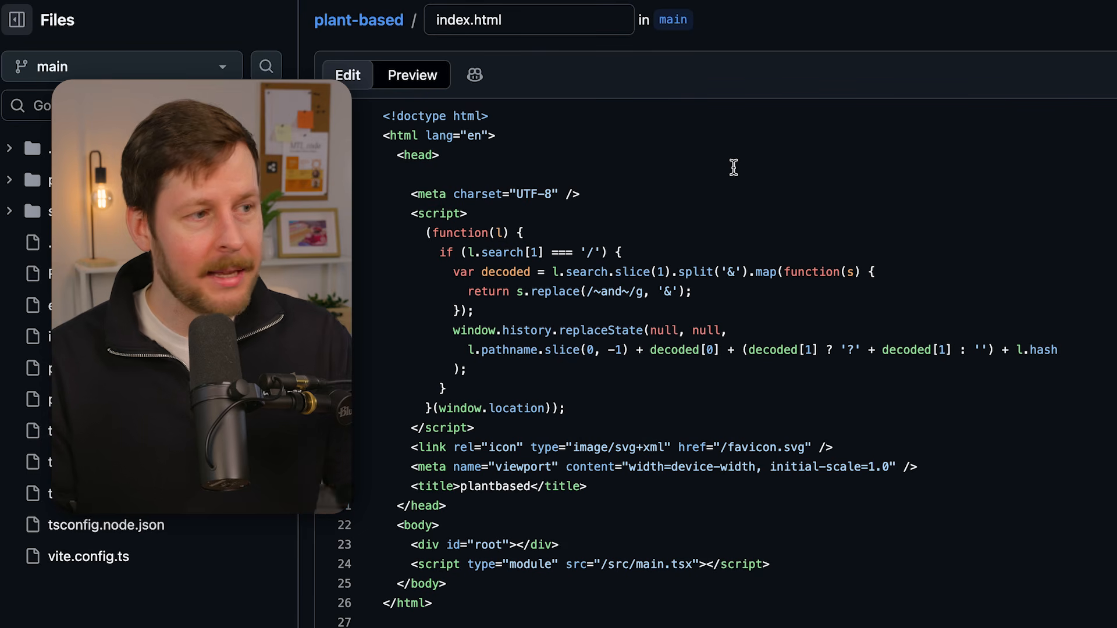
key("Return")
key("ctrl+v")
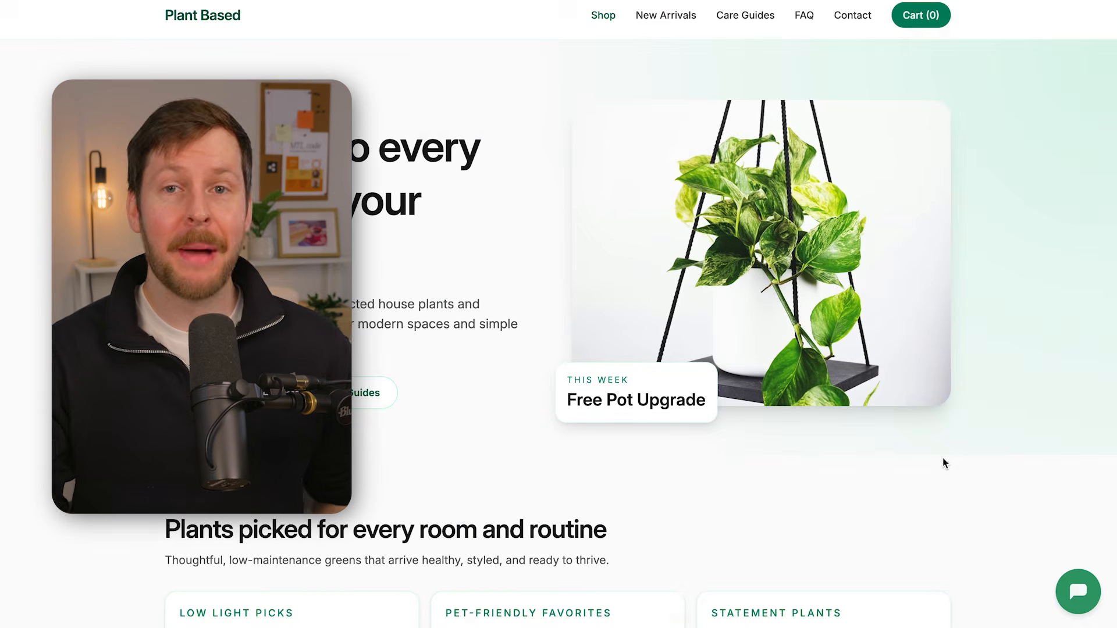
Step: Open the chat bubble on the live Plant Based website and send the bot the message "hey"
left_click(1078, 592)
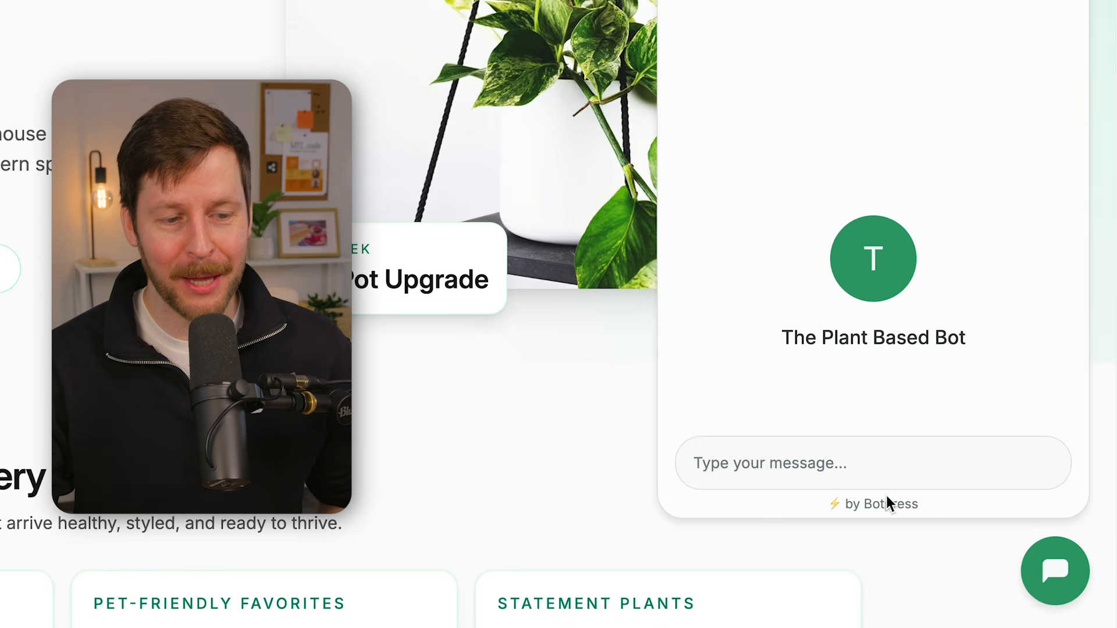
left_click(848, 463)
type("hey")
key("Return")
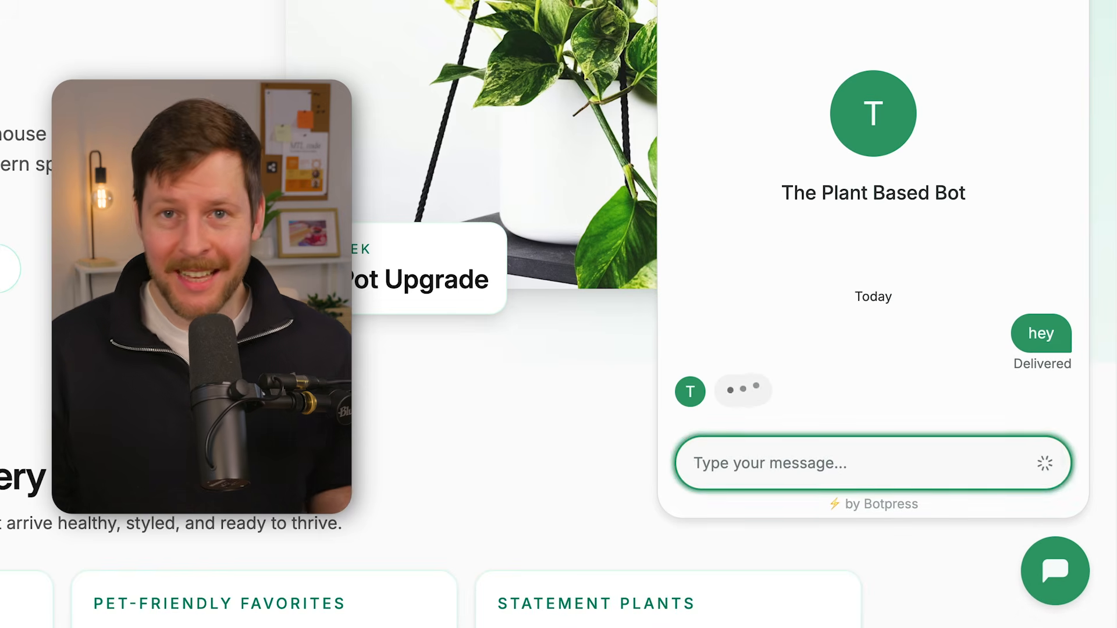